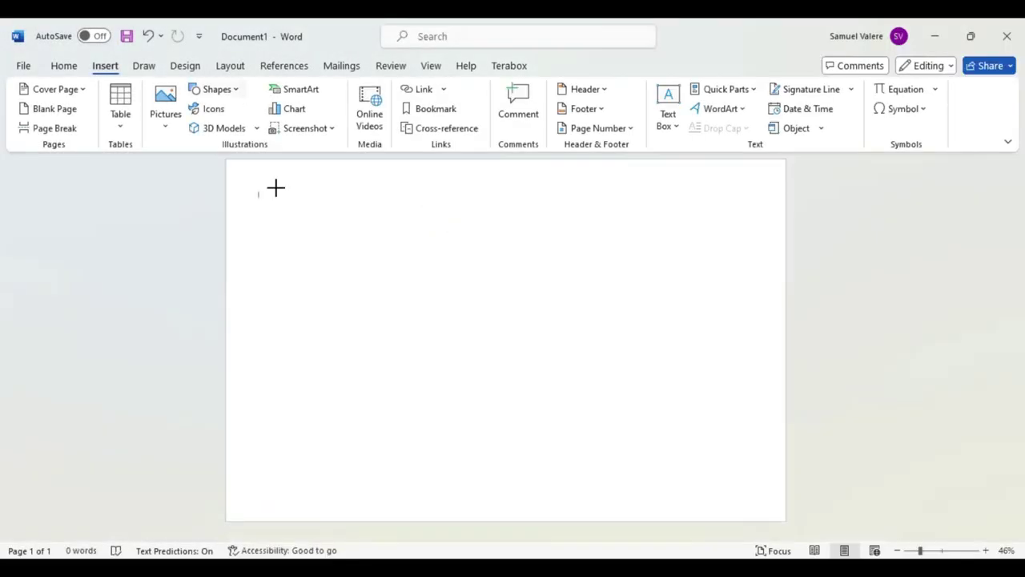
# Step: Draw a rectangle that covers the entire page
pyautogui.moveTo(275, 187); pyautogui.dragTo(638, 357)
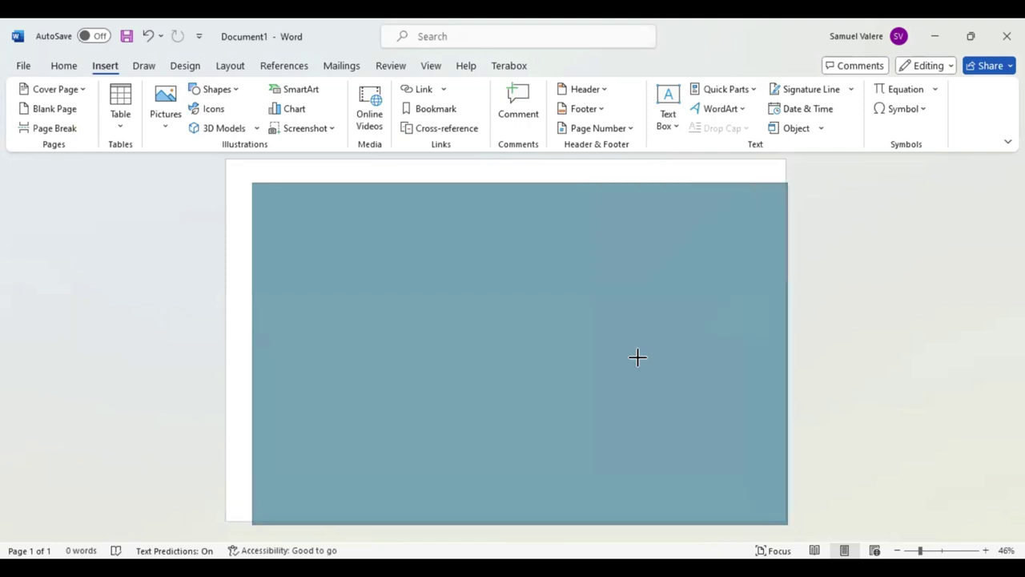
pyautogui.moveTo(638, 358); pyautogui.dragTo(561, 348)
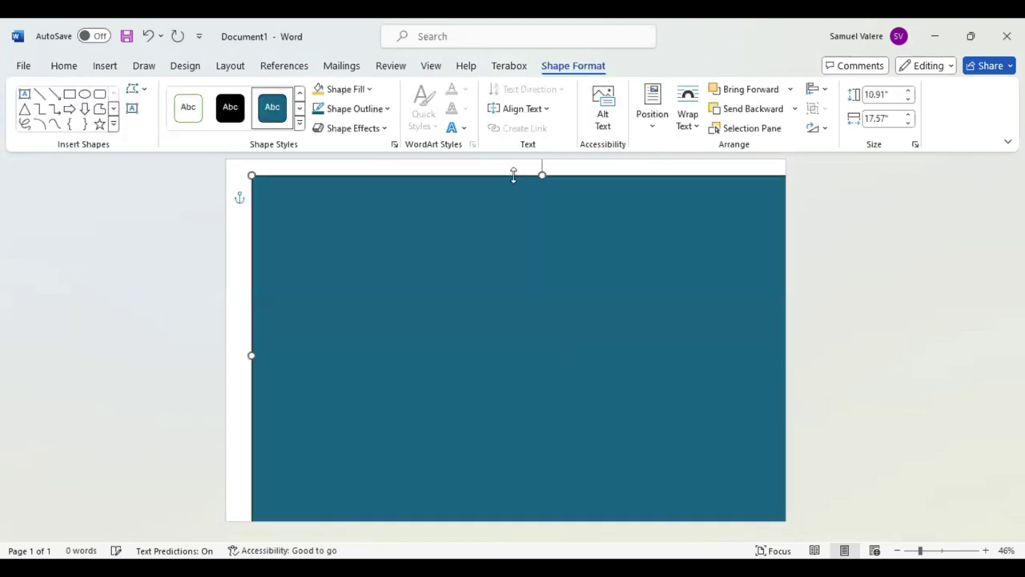
pyautogui.moveTo(515, 166); pyautogui.dragTo(515, 150)
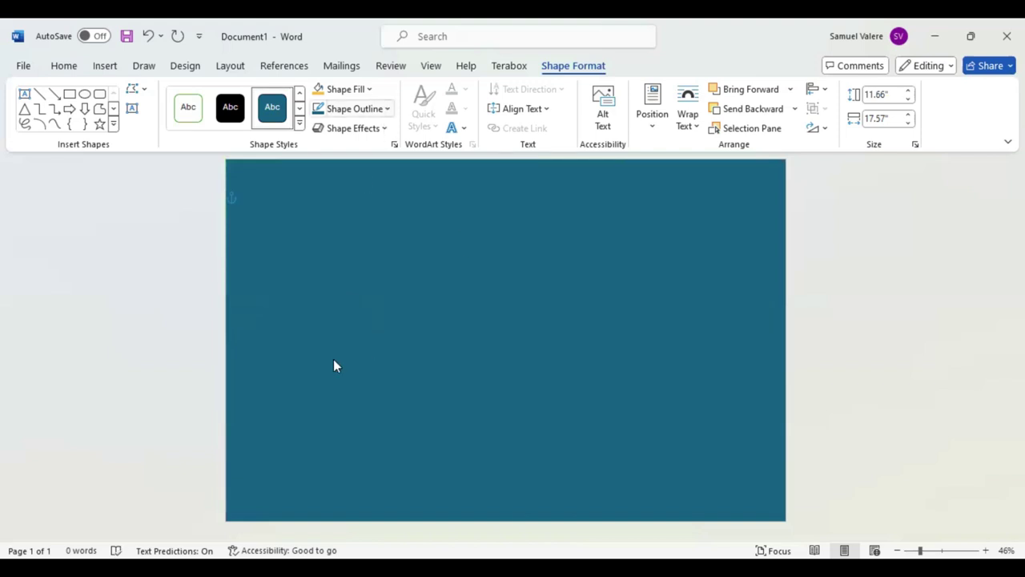
# Step: Give the page rectangle no outline and a Dark Red fill
pyautogui.click(387, 110)
pyautogui.click(375, 91)
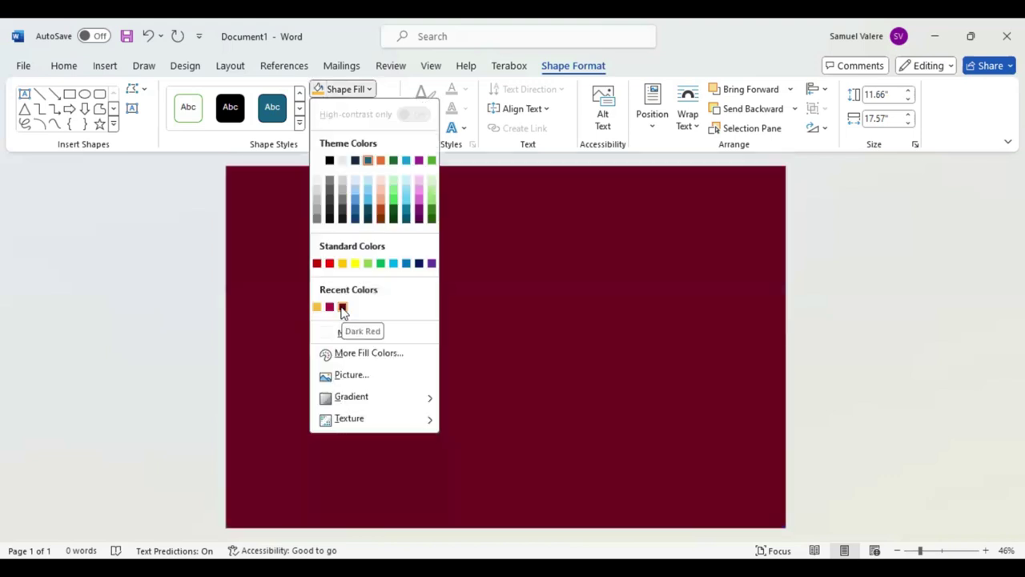
pyautogui.click(343, 308)
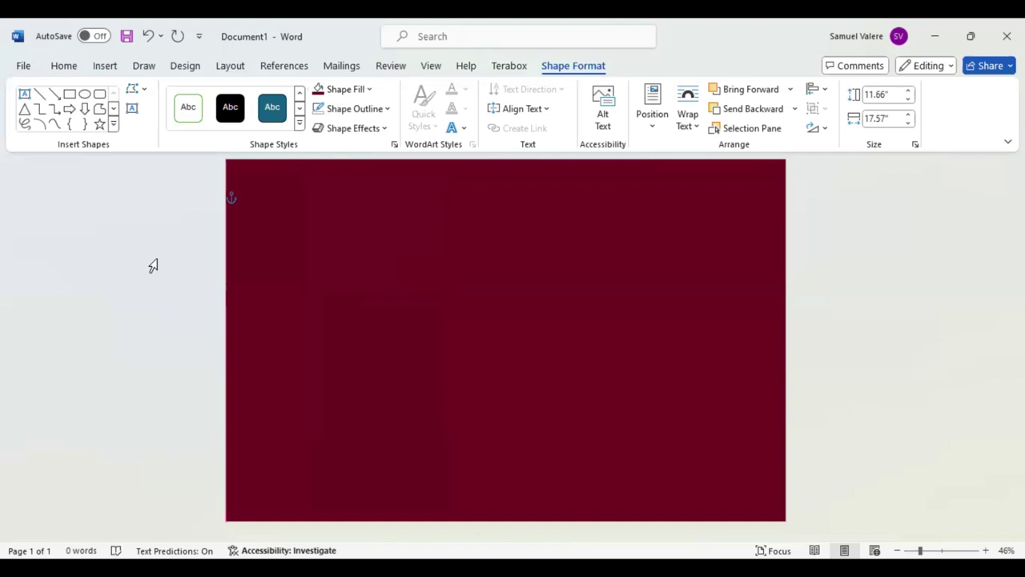
pyautogui.click(70, 94)
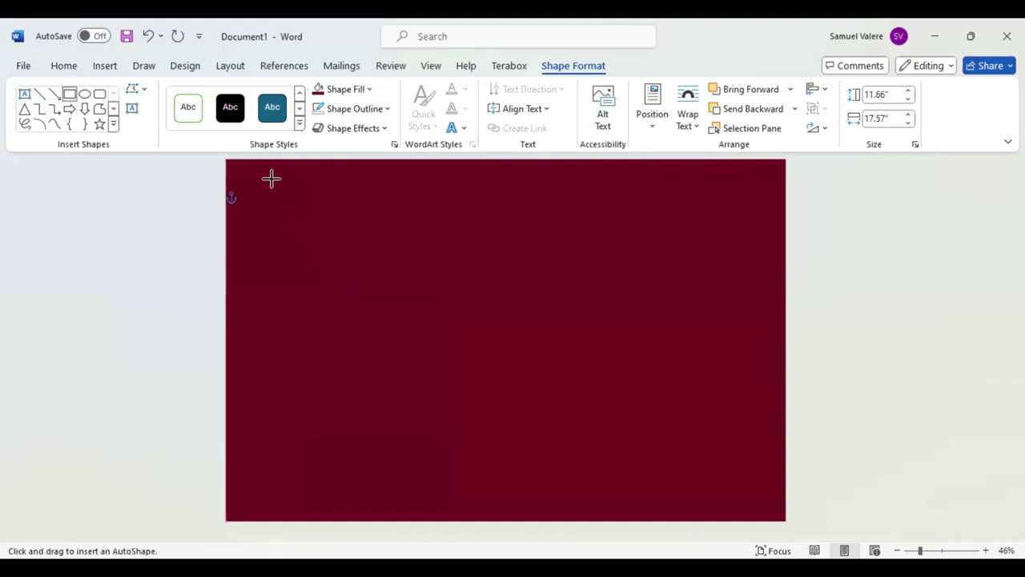
# Step: Draw an inner rectangle inside the red background, resize it and centre it on the page
pyautogui.moveTo(271, 179)
pyautogui.mouseDown()
pyautogui.moveTo(758, 490)
pyautogui.moveTo(765, 510)
pyautogui.mouseUp()
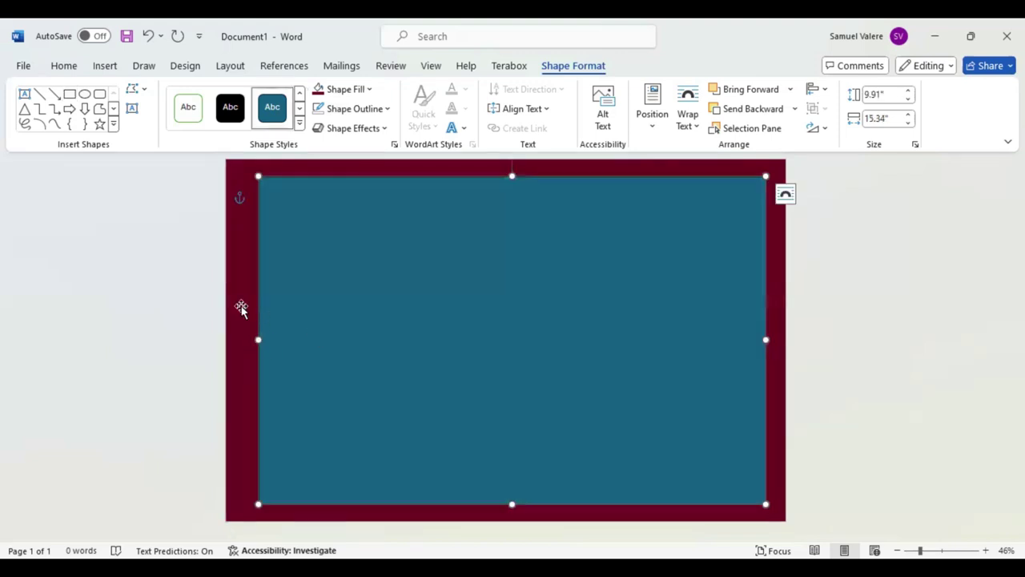
pyautogui.click(289, 337)
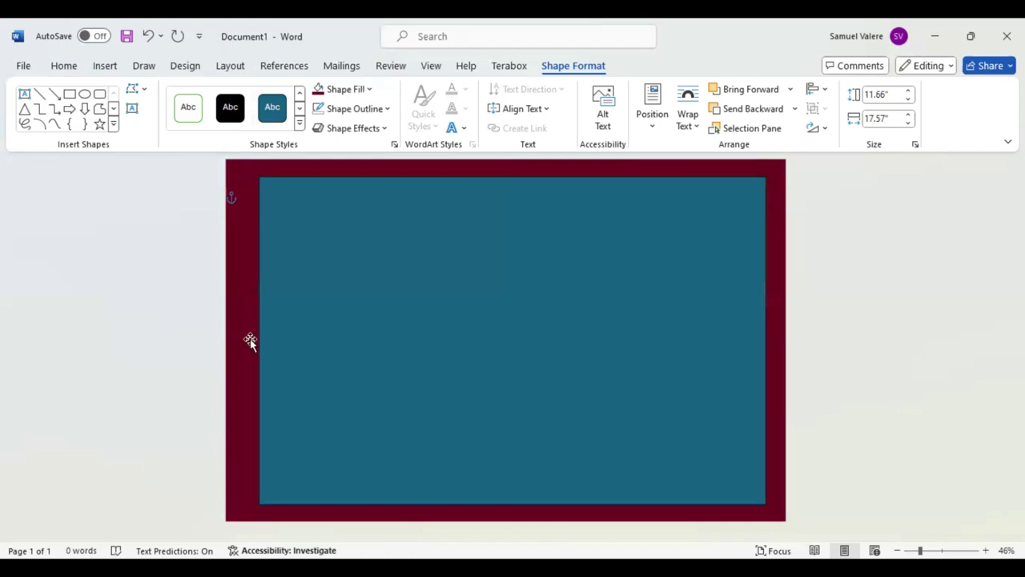
pyautogui.click(312, 319)
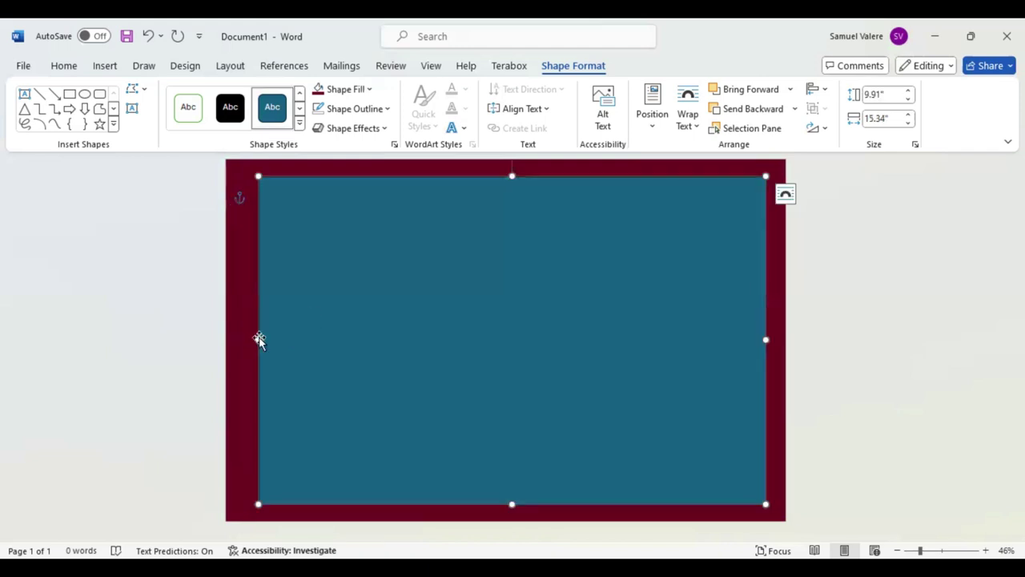
pyautogui.moveTo(259, 339); pyautogui.dragTo(246, 343)
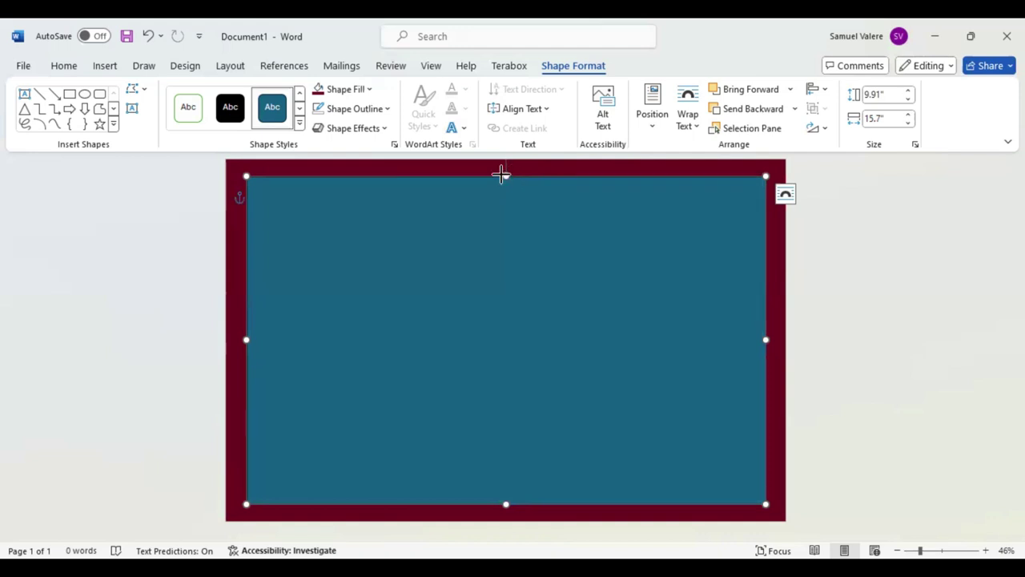
pyautogui.moveTo(501, 174); pyautogui.dragTo(501, 169)
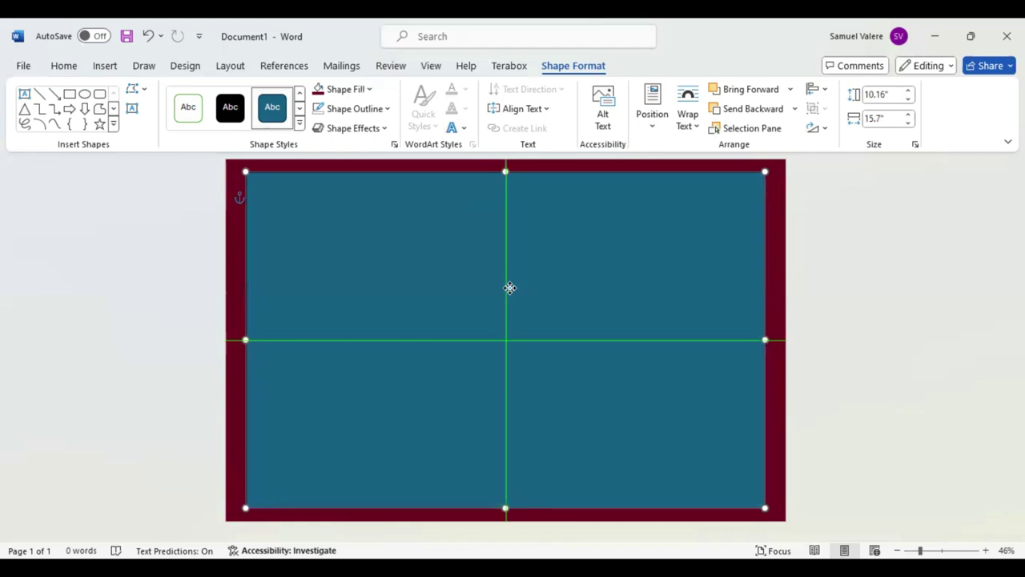
pyautogui.moveTo(516, 291); pyautogui.dragTo(504, 302)
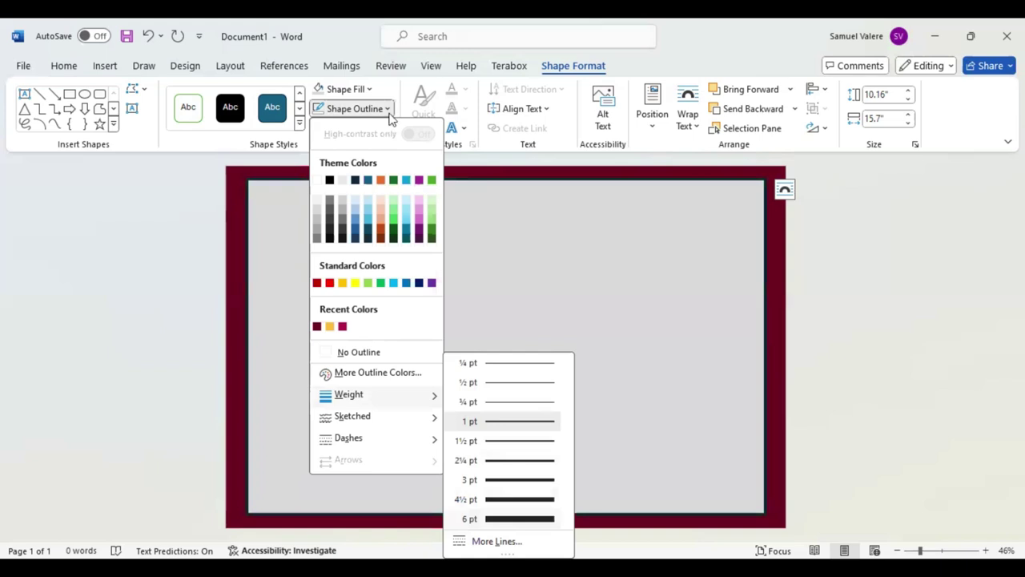
# Step: Set the inner rectangle's outline weight and make its outline gold
pyautogui.click(417, 292)
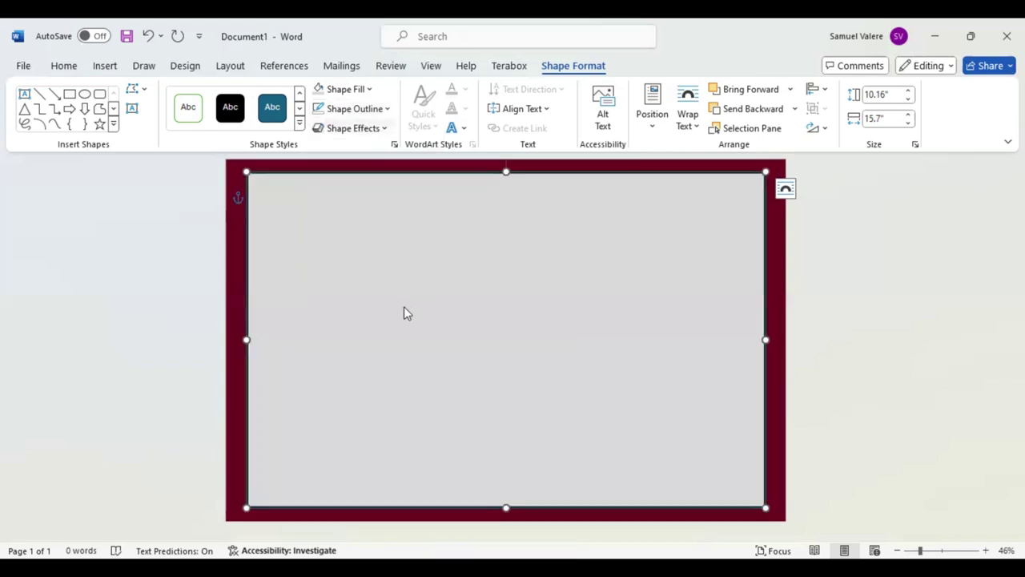
pyautogui.click(355, 108)
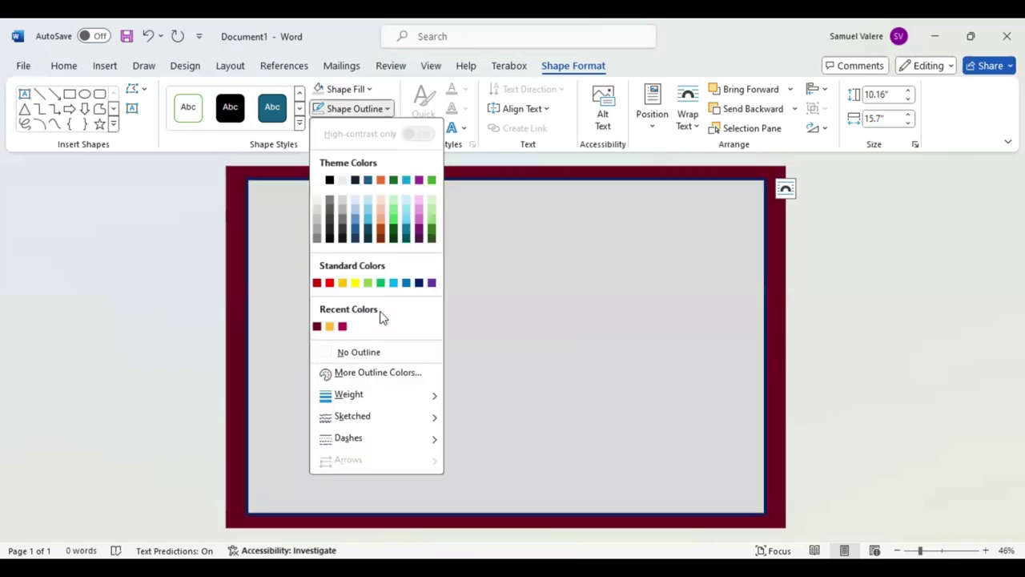
pyautogui.click(329, 326)
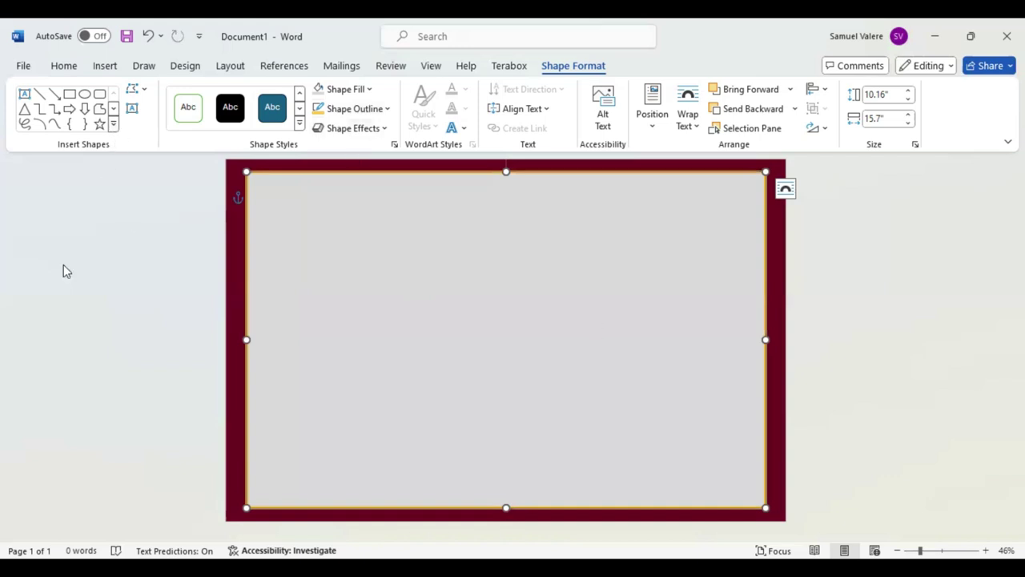
pyautogui.moveTo(236, 433); pyautogui.dragTo(323, 519)
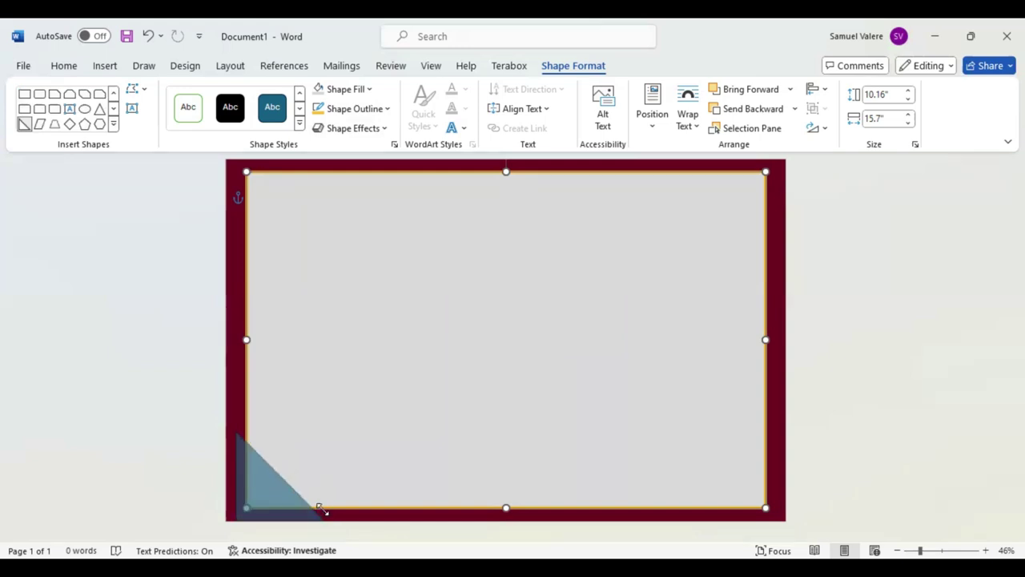
# Step: Place a right triangle in the bottom-left corner and enlarge it
pyautogui.moveTo(262, 493); pyautogui.dragTo(261, 494)
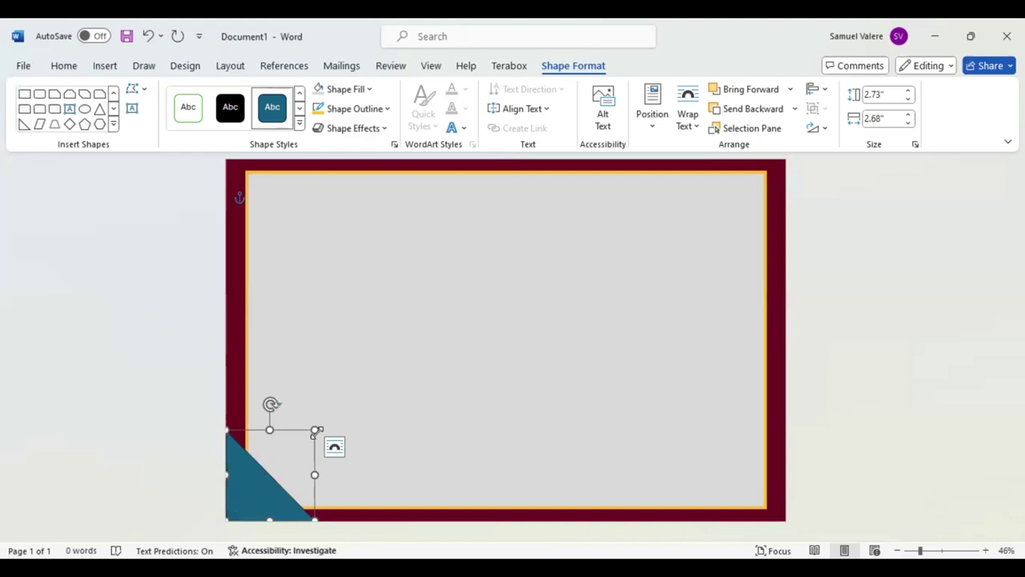
pyautogui.moveTo(333, 432); pyautogui.dragTo(338, 425)
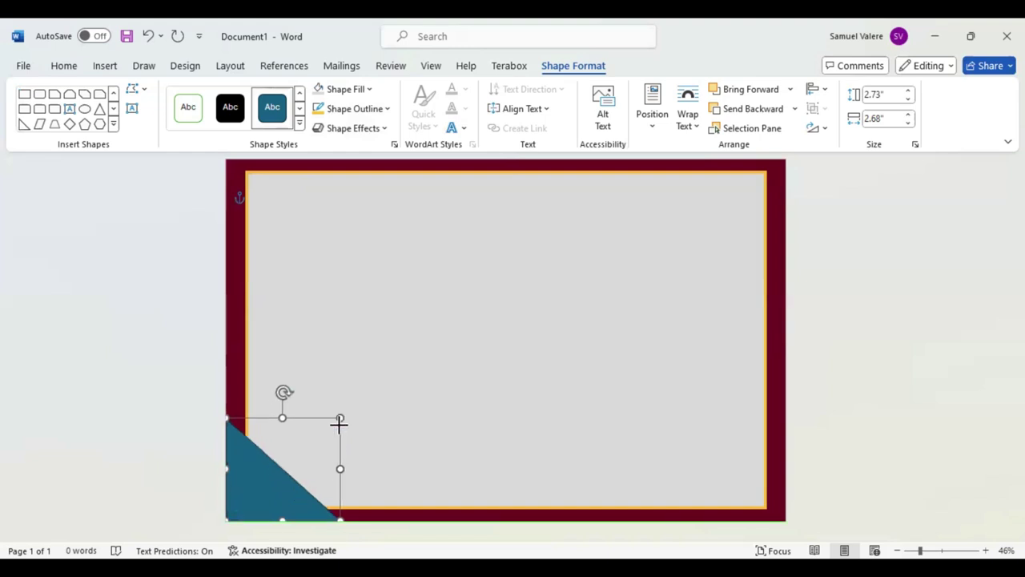
pyautogui.moveTo(339, 420); pyautogui.dragTo(340, 415)
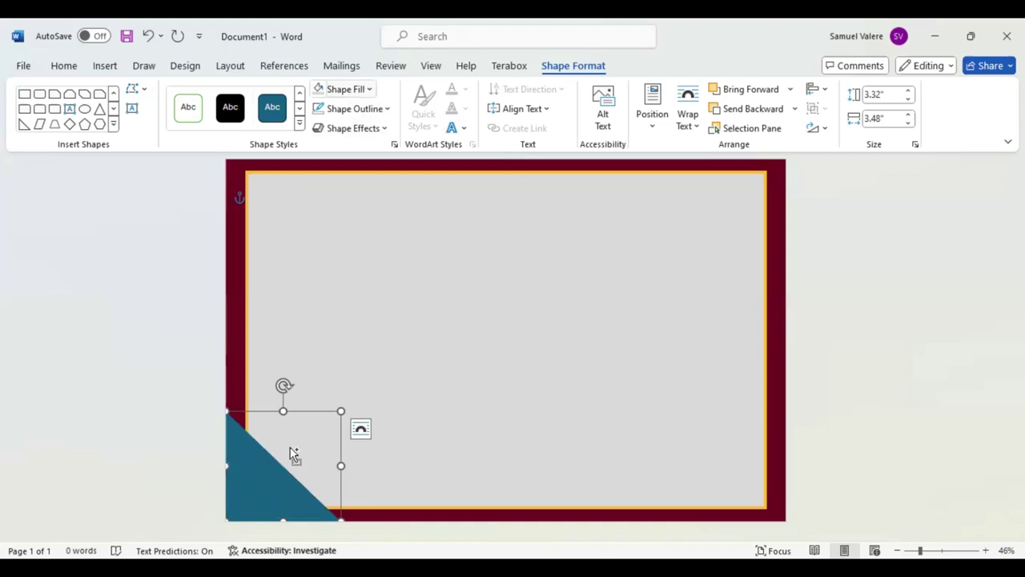
# Step: Fill the corner triangle magenta, enlarge it, and layer the yellow triangle behind it
pyautogui.press('F4')
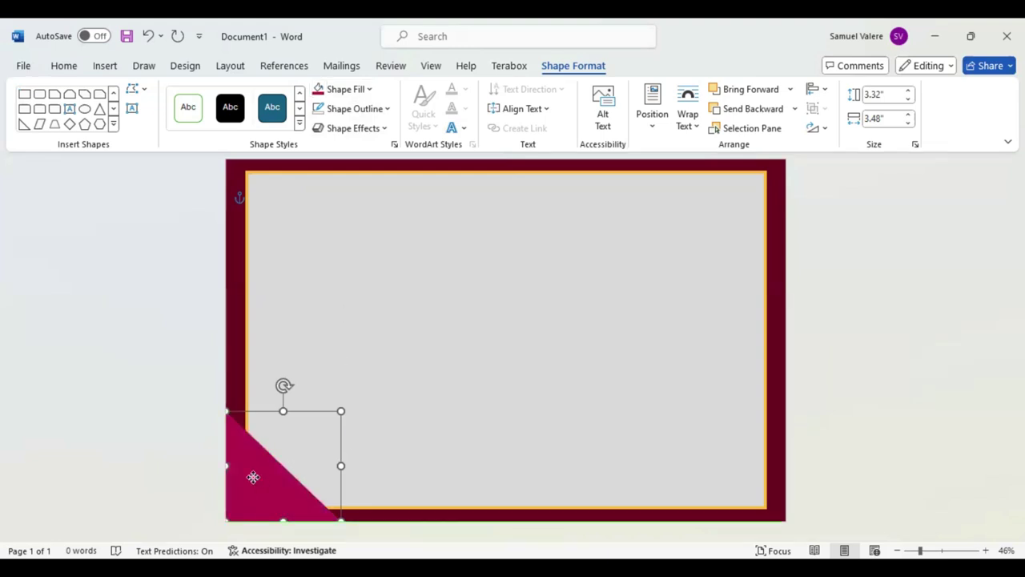
pyautogui.press('Left')
pyautogui.press('Right')
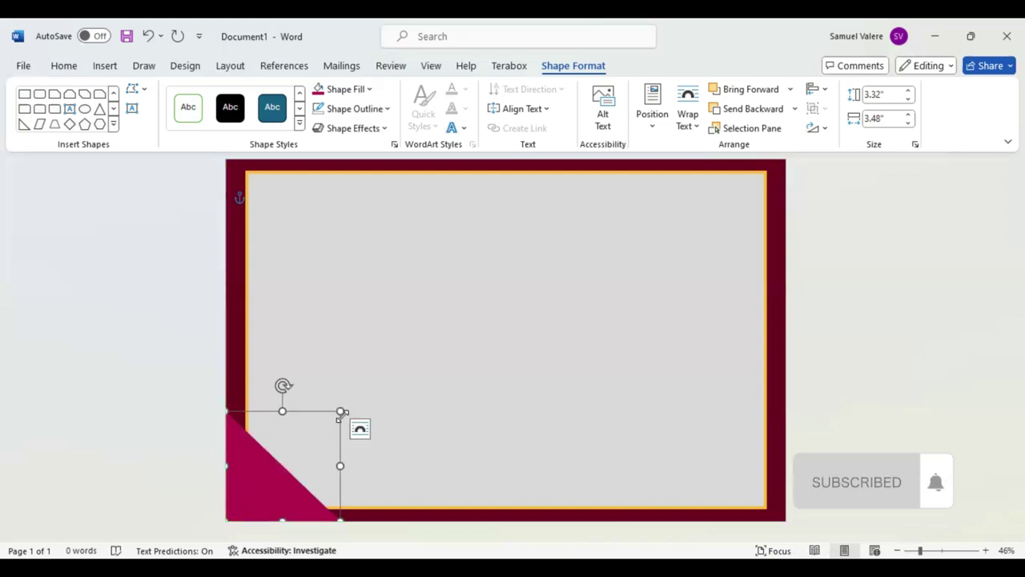
pyautogui.moveTo(341, 412); pyautogui.dragTo(325, 373)
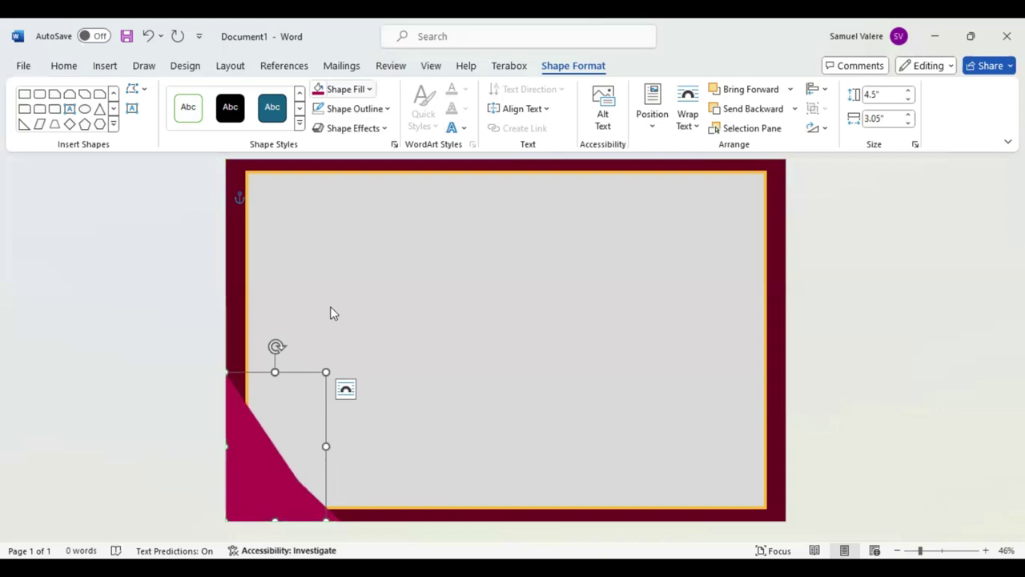
pyautogui.click(746, 112)
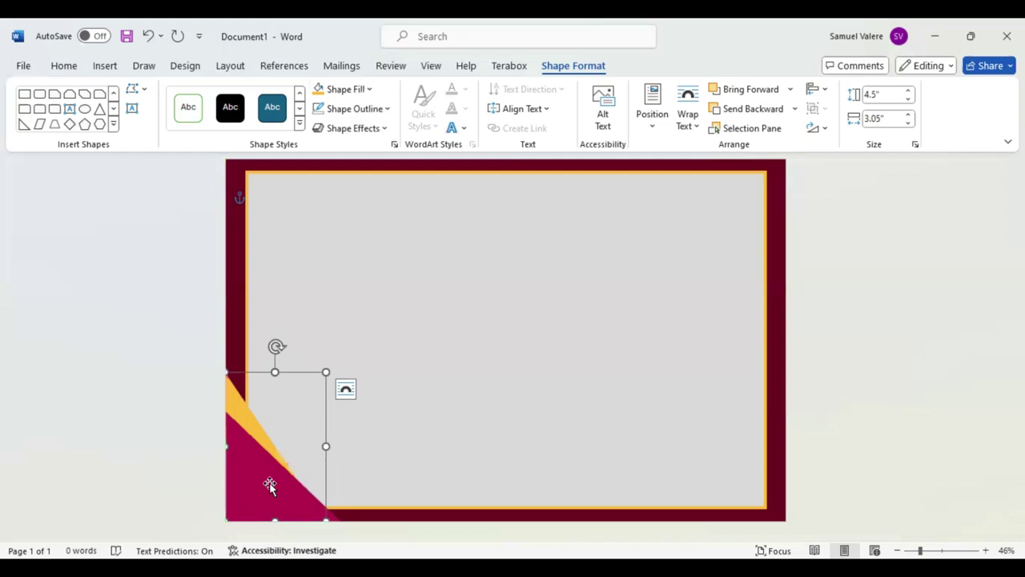
# Step: Copy the magenta triangle, flip it, and fit it into the bottom-right corner
pyautogui.moveTo(275, 488); pyautogui.dragTo(695, 449)
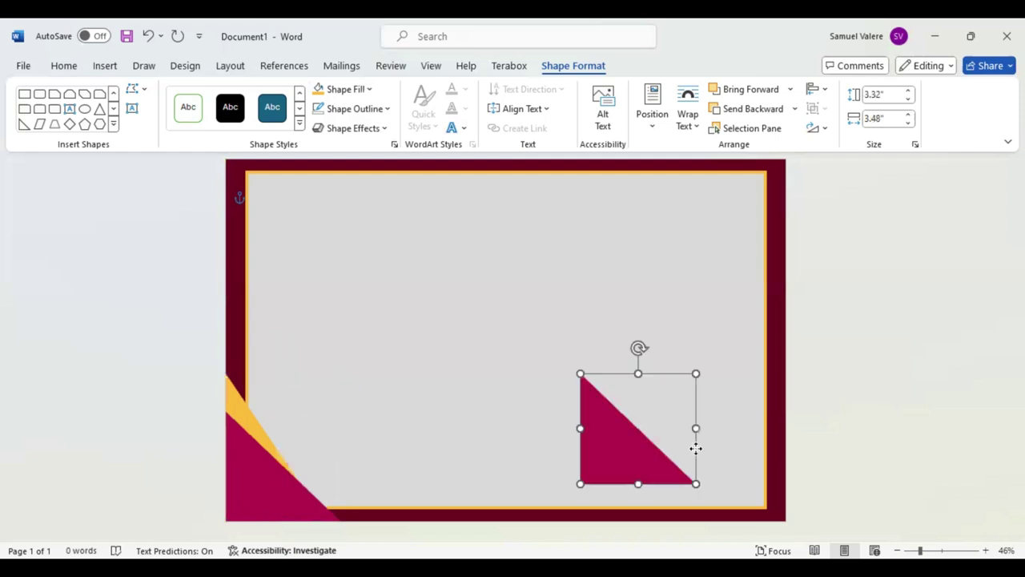
pyautogui.click(825, 130)
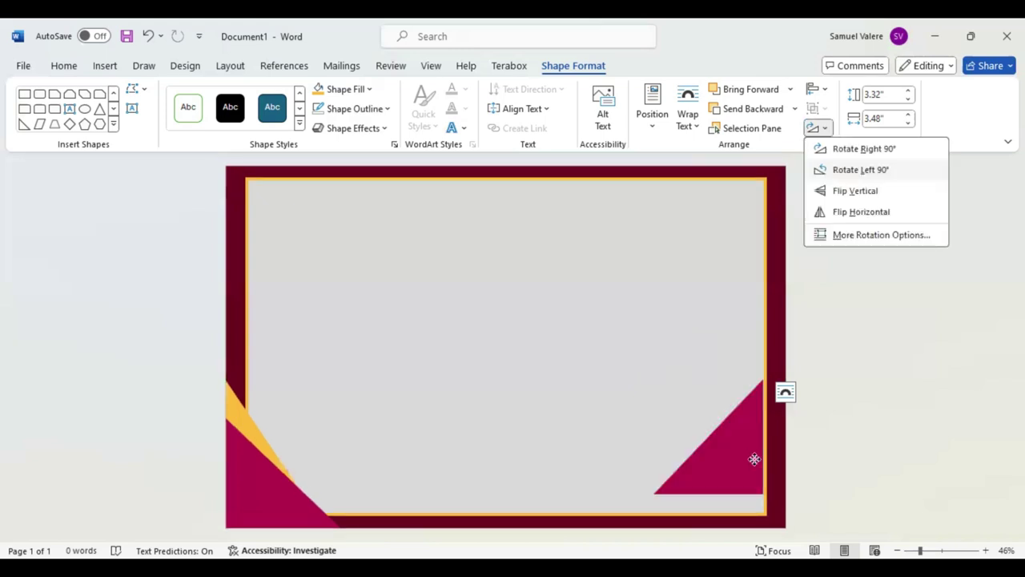
pyautogui.moveTo(755, 471); pyautogui.dragTo(768, 485)
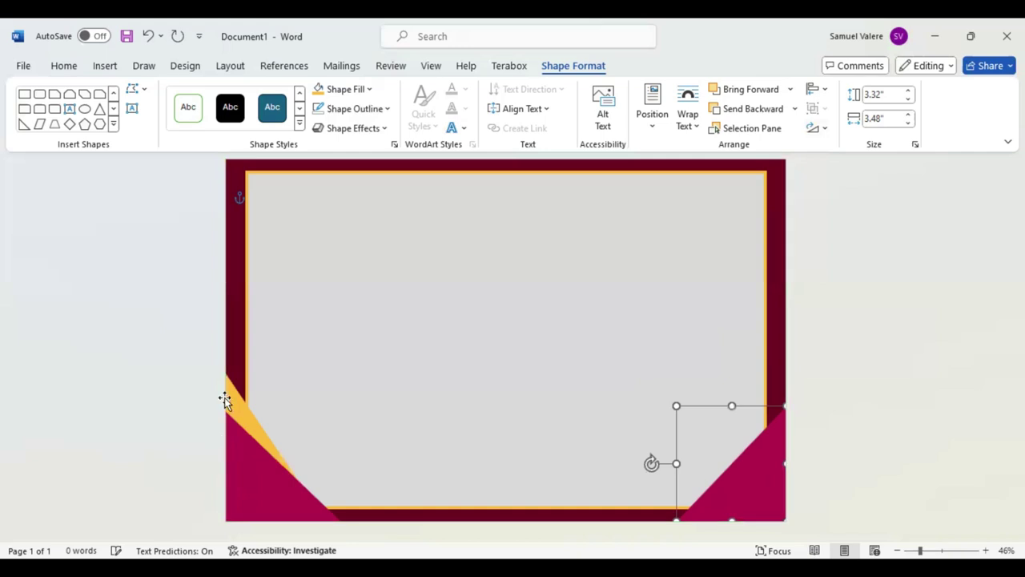
# Step: Flip the yellow triangle and place it behind the bottom-right magenta triangle
pyautogui.moveTo(232, 395); pyautogui.dragTo(522, 410)
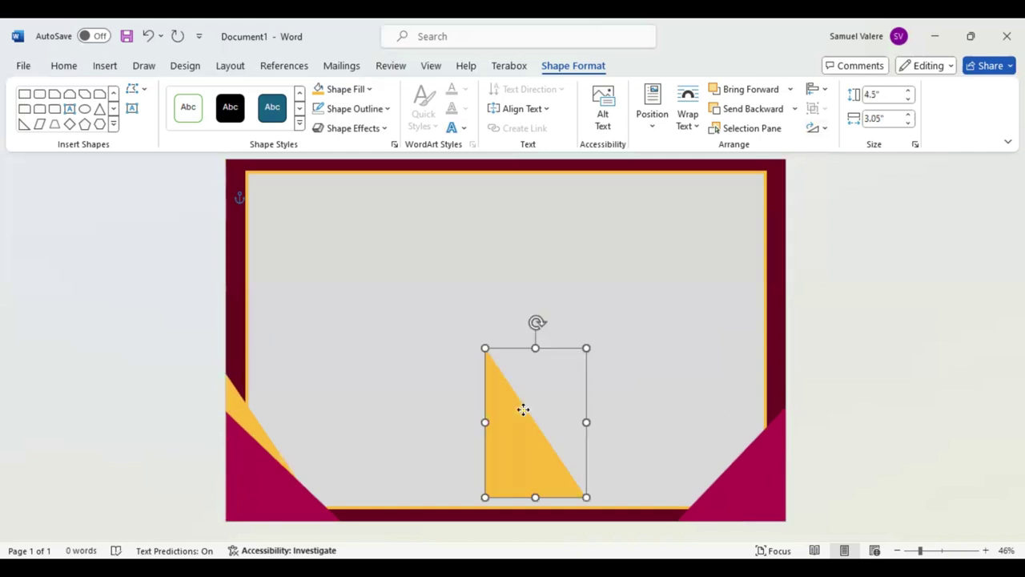
pyautogui.click(825, 132)
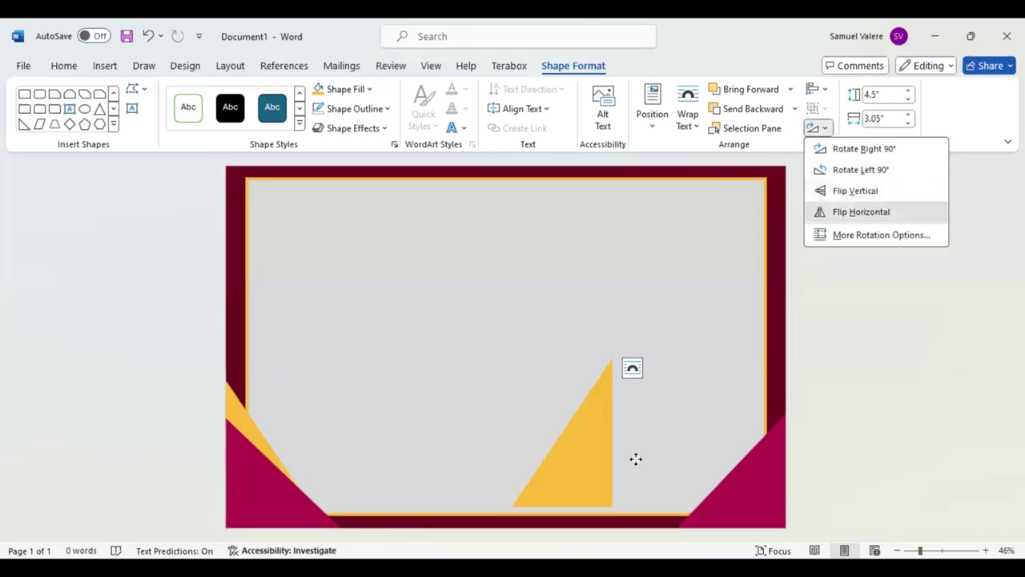
pyautogui.moveTo(636, 457)
pyautogui.mouseDown()
pyautogui.moveTo(735, 464)
pyautogui.moveTo(746, 484)
pyautogui.moveTo(743, 476)
pyautogui.mouseUp()
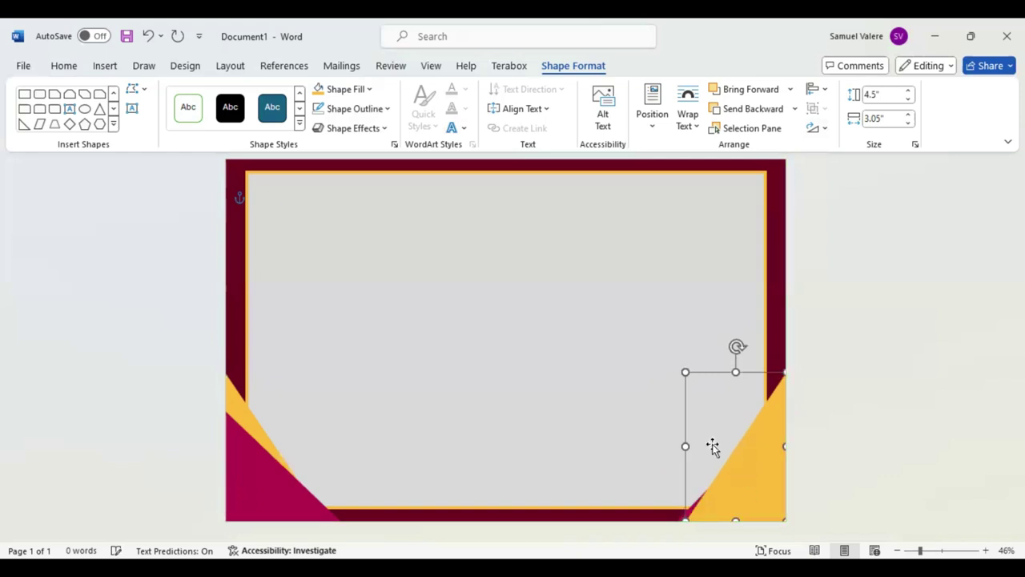
pyautogui.click(749, 110)
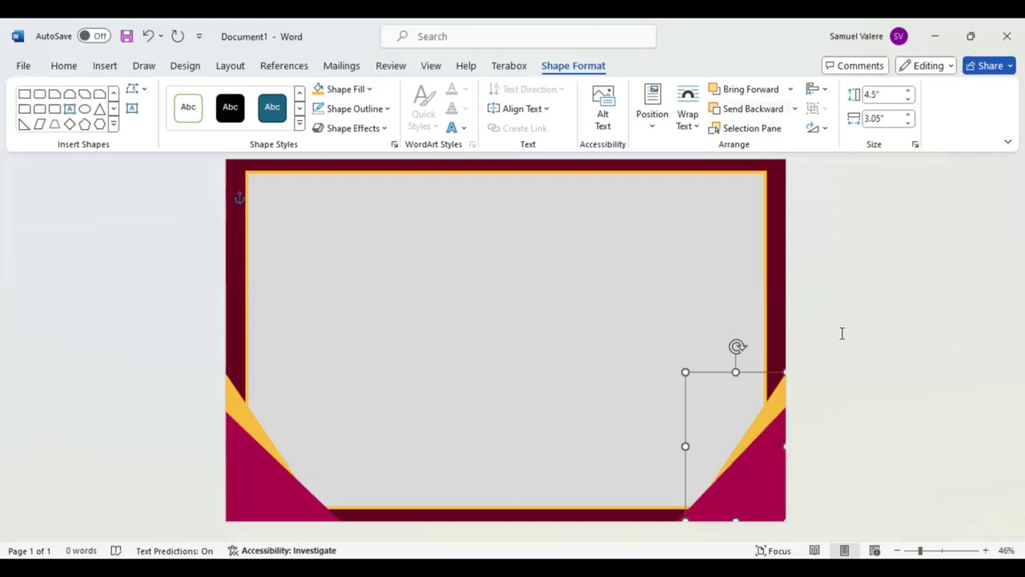
pyautogui.click(563, 355)
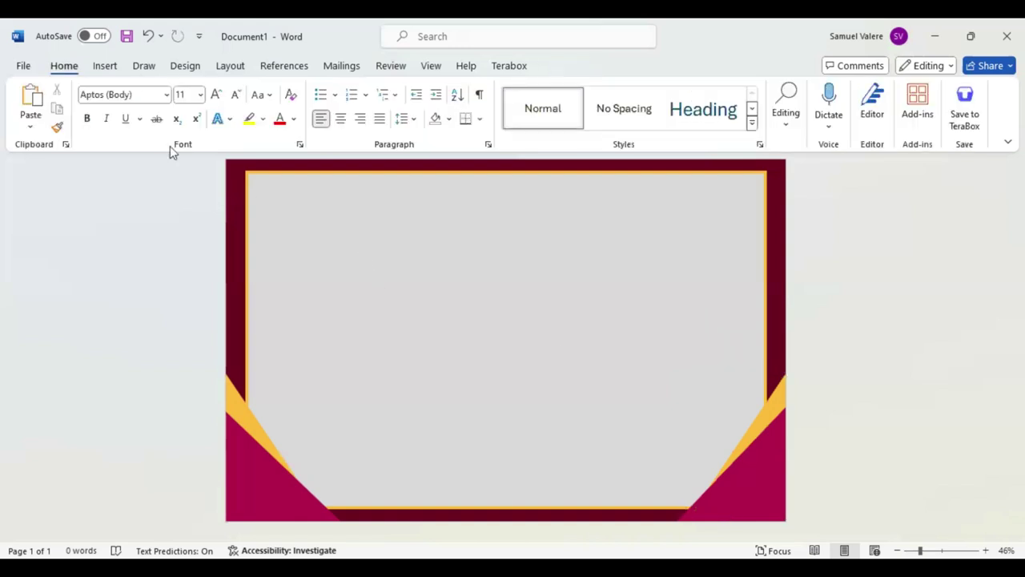
# Step: Add a text box with no outline near the top of the page, reading 'Certificate'
pyautogui.scroll(-1, 228, 98)
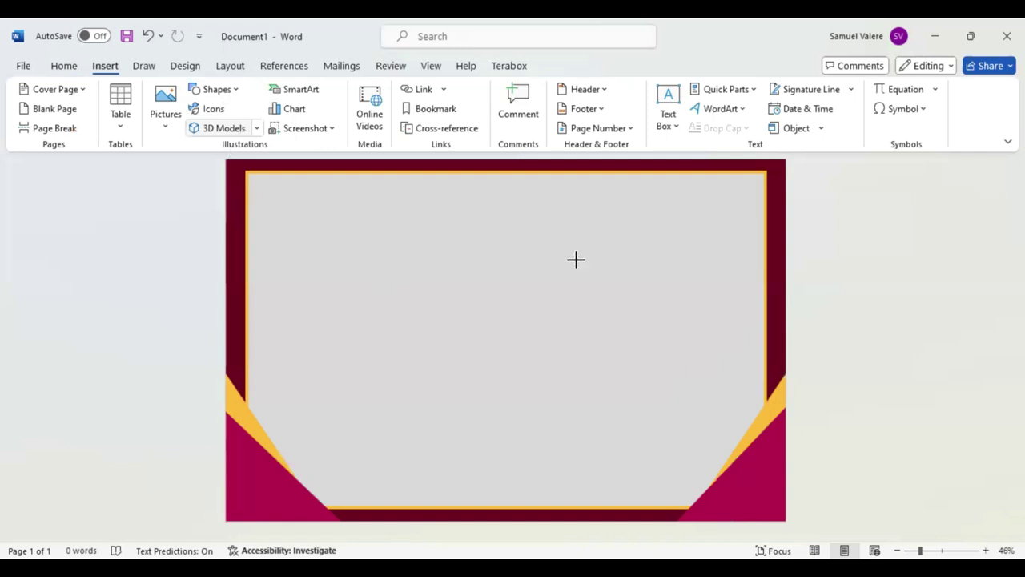
pyautogui.moveTo(576, 261); pyautogui.dragTo(577, 255)
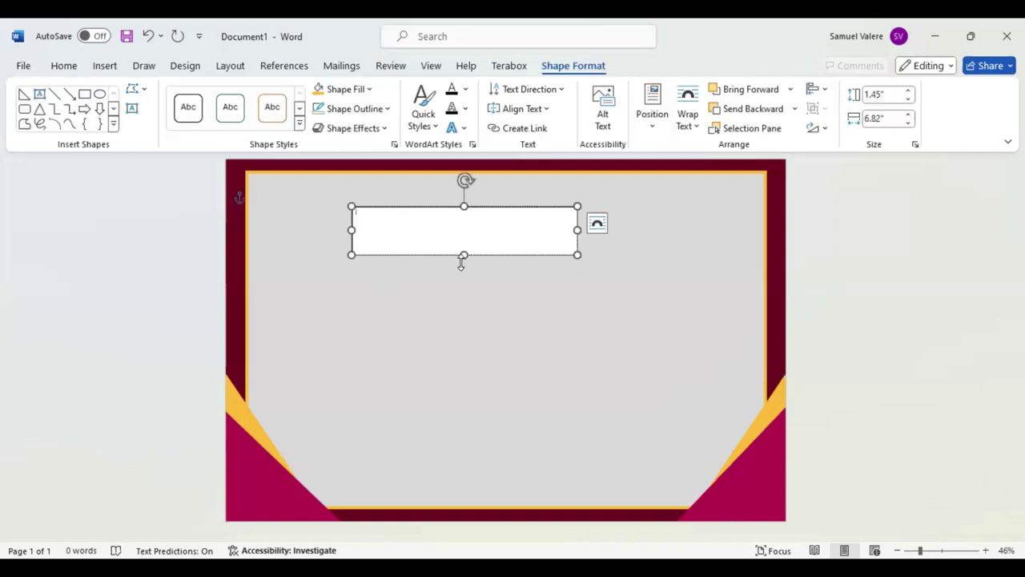
pyautogui.write('e')
pyautogui.write('rtificate')
pyautogui.moveTo(392, 221); pyautogui.dragTo(354, 222)
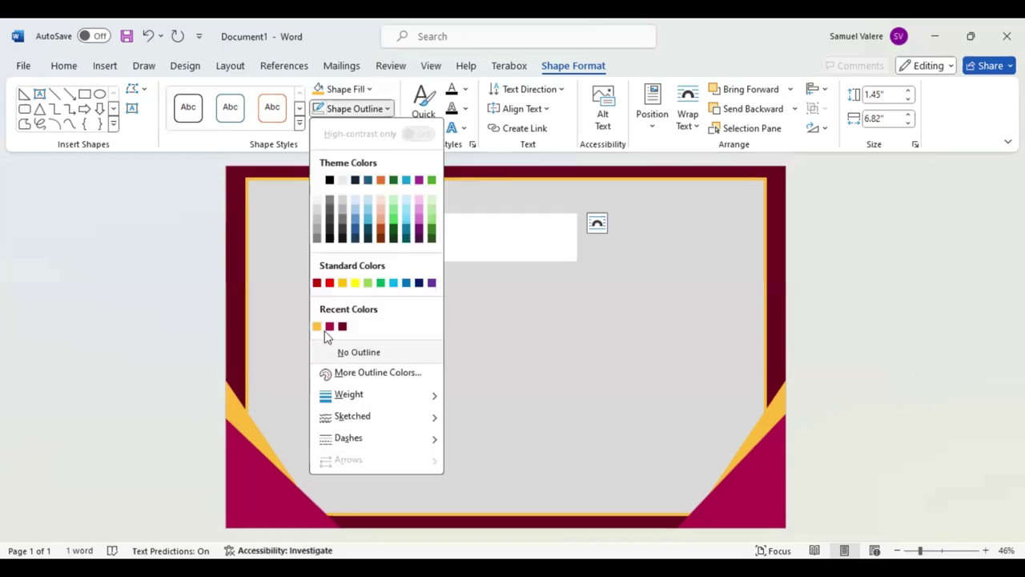
pyautogui.click(110, 160)
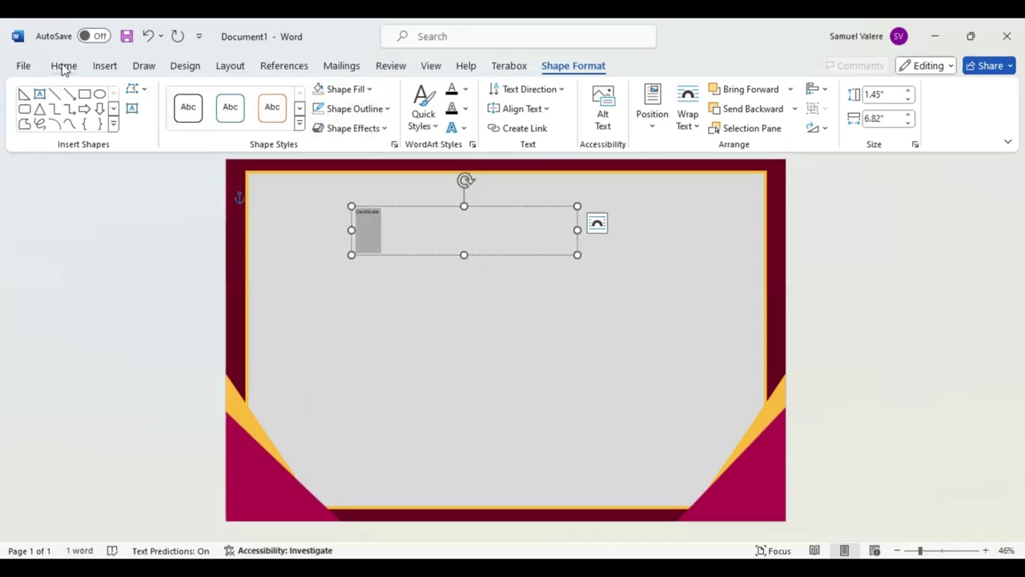
pyautogui.click(64, 69)
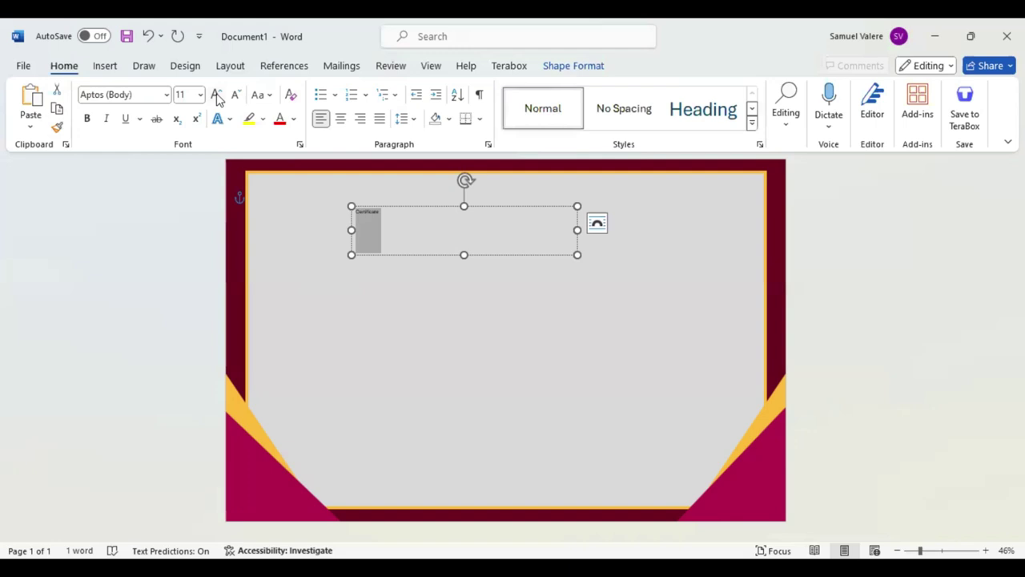
# Step: Format the title as uppercase CERTIFICATE in 60 pt Times New Roman
pyautogui.click(144, 94)
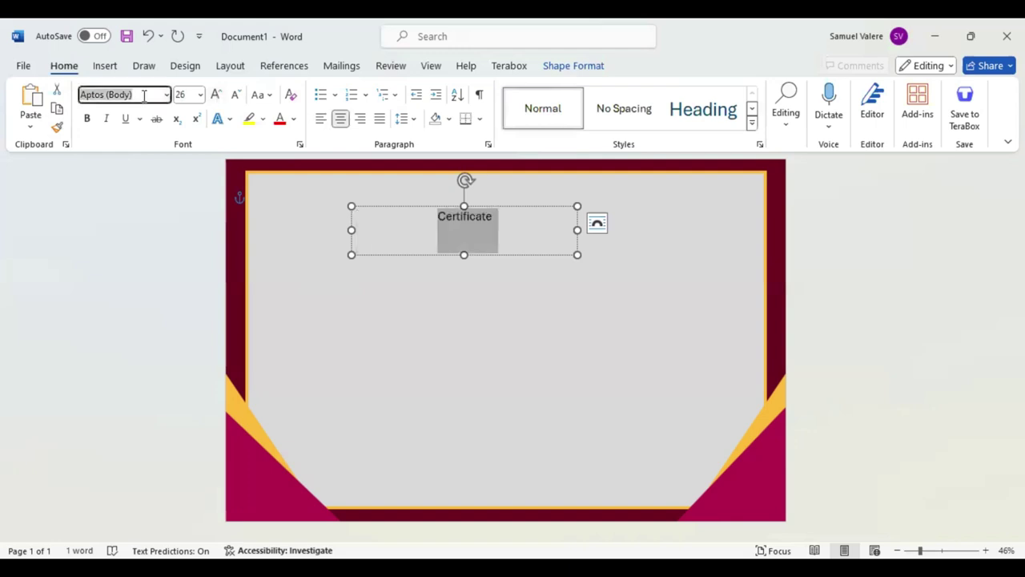
pyautogui.write('Times New Roman')
pyautogui.press('Return')
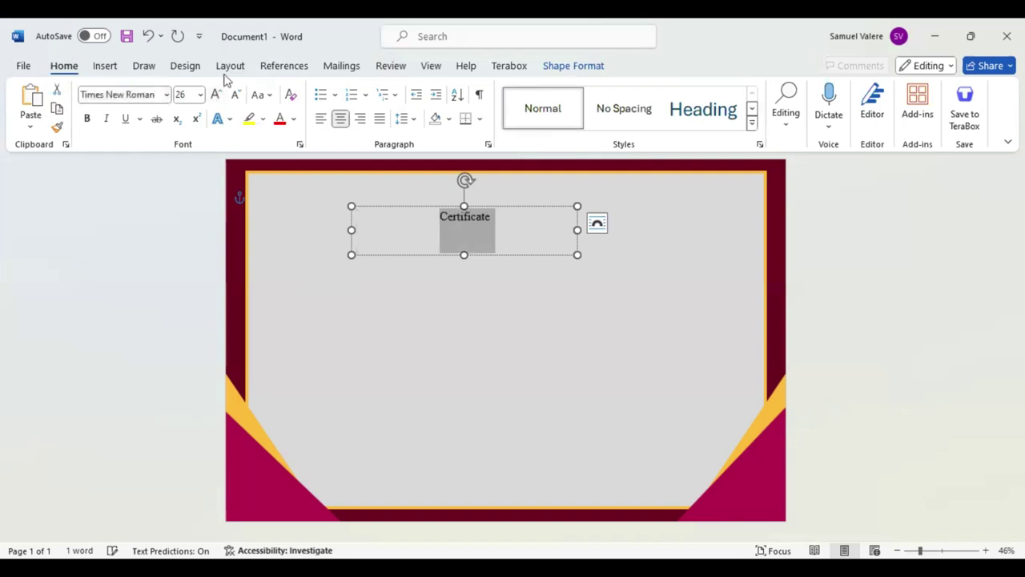
pyautogui.click(260, 96)
pyautogui.click(300, 159)
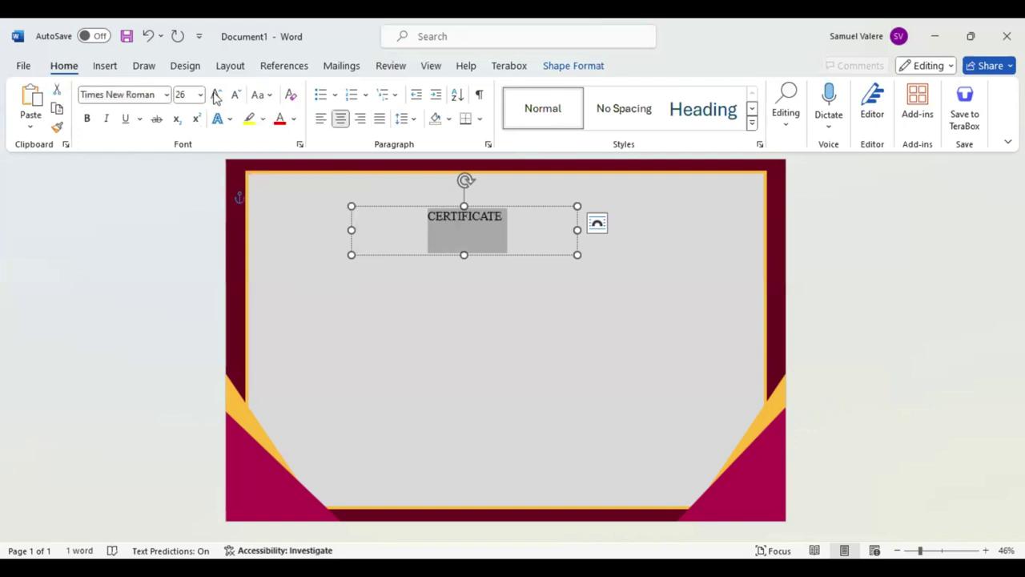
pyautogui.click(216, 96)
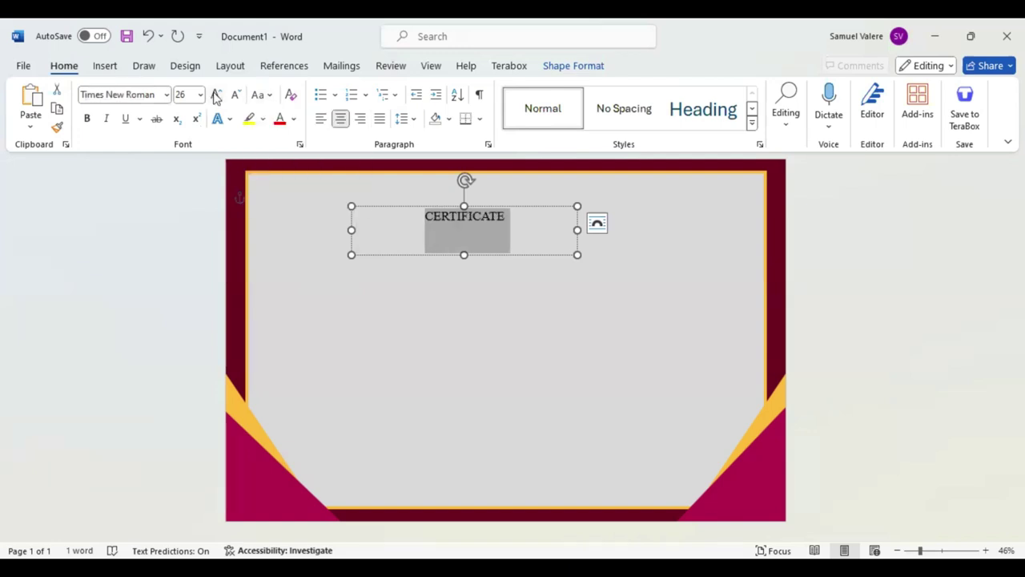
pyautogui.click(216, 96)
pyautogui.click(216, 96)
pyautogui.click(216, 96)
pyautogui.click(216, 96)
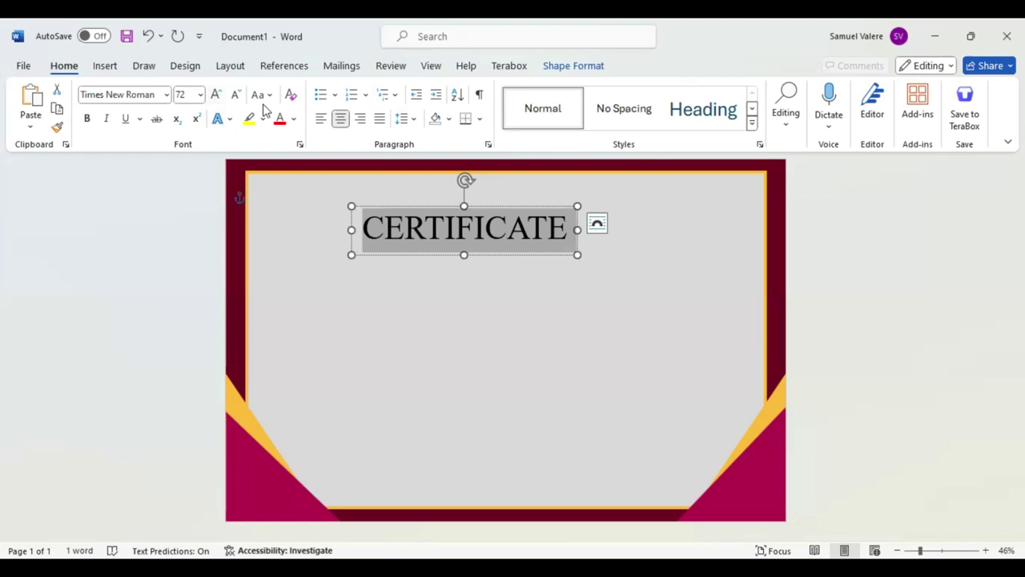
pyautogui.click(190, 94)
pyautogui.write('60')
pyautogui.press('Return')
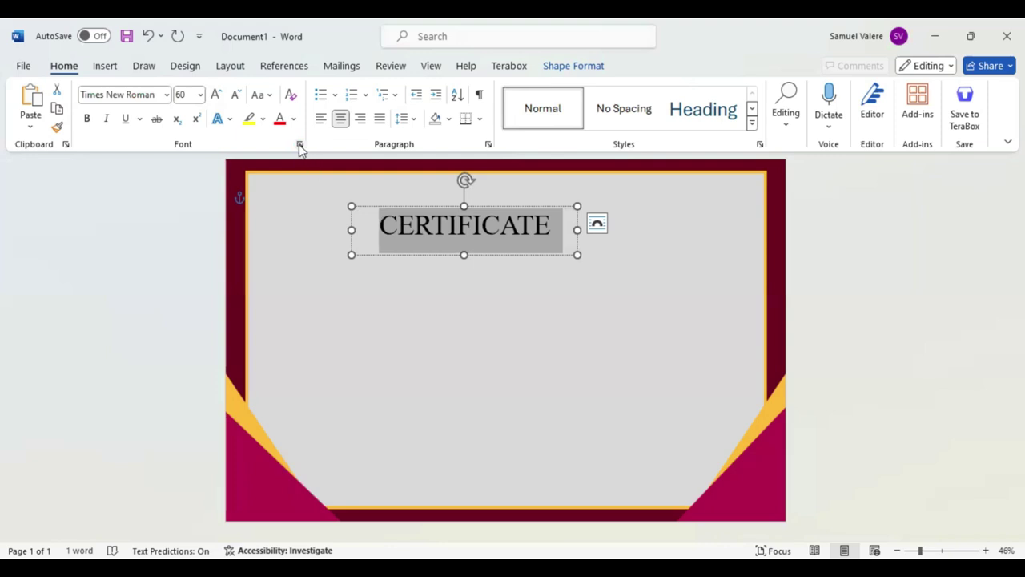
# Step: Expand the CERTIFICATE title's character spacing by 7 pt
pyautogui.click(298, 144)
pyautogui.click(424, 125)
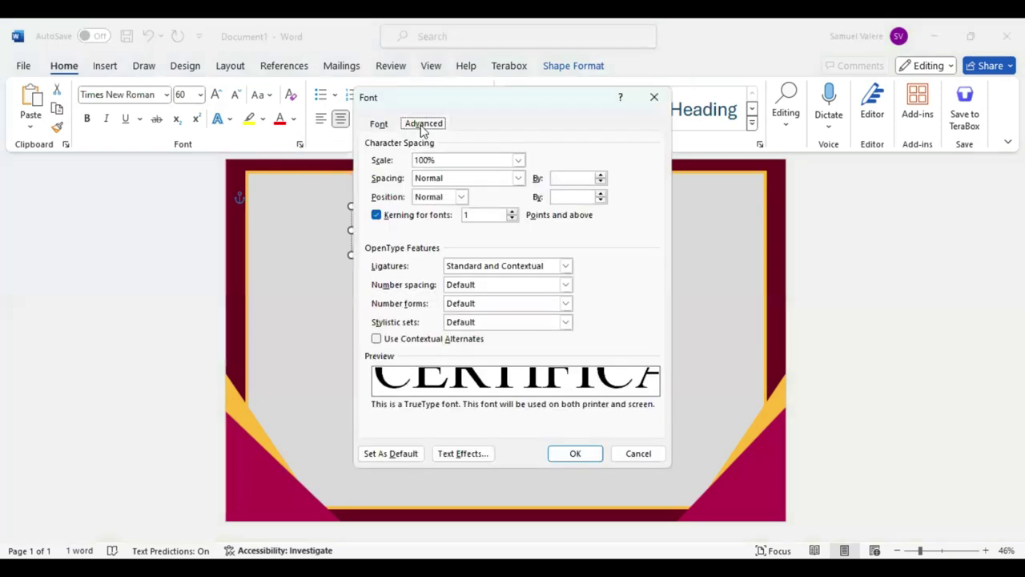
pyautogui.click(498, 178)
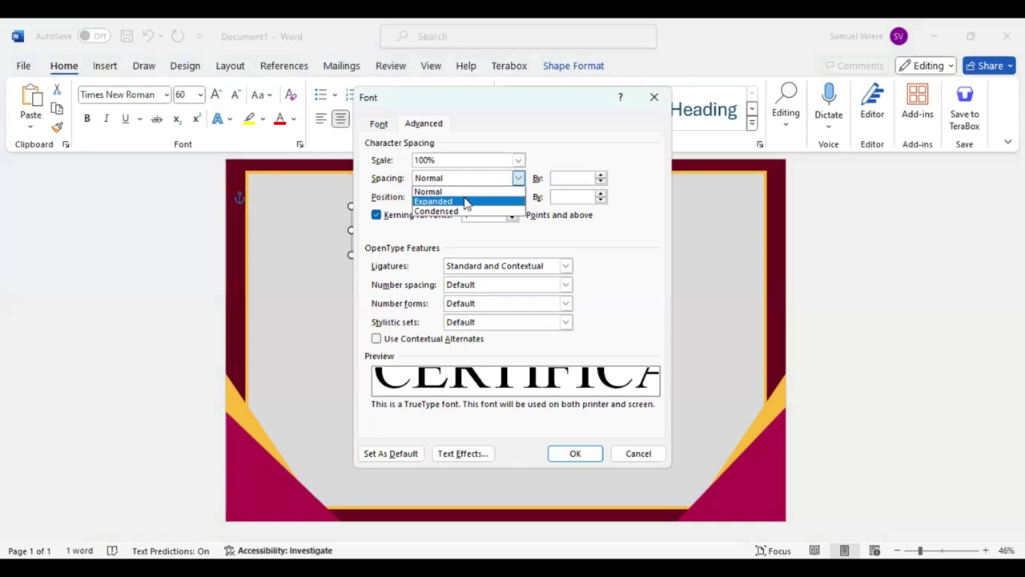
pyautogui.click(554, 179)
pyautogui.click(555, 178)
pyautogui.press('BackSpace')
pyautogui.write('7')
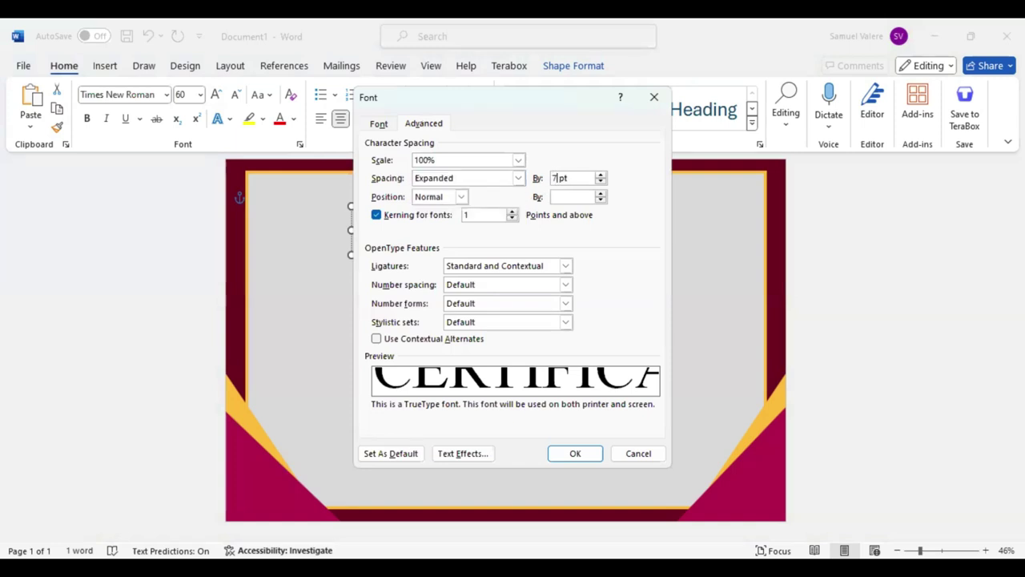
pyautogui.press('Return')
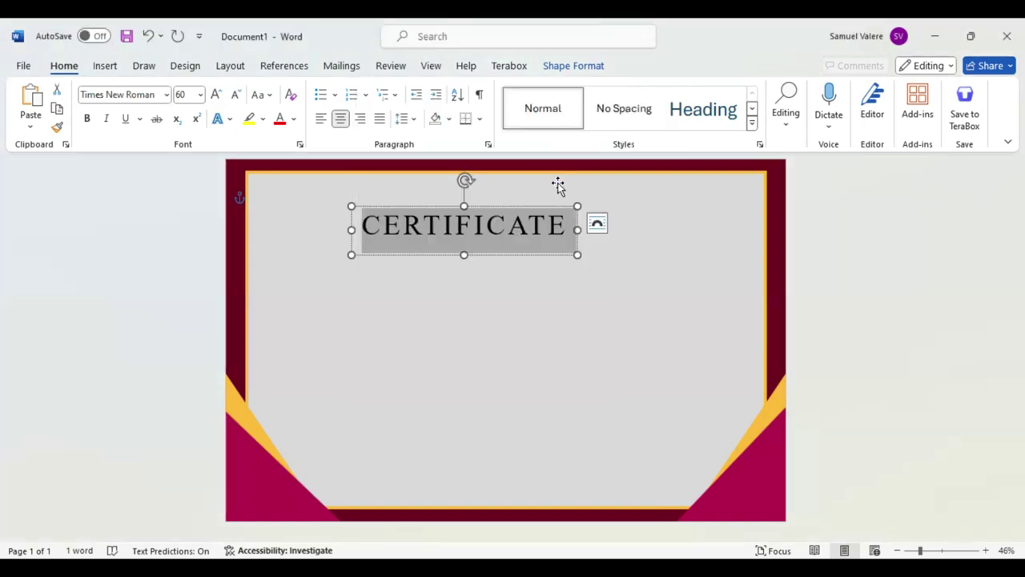
# Step: Centre the CERTIFICATE title box horizontally on the page
pyautogui.click(455, 253)
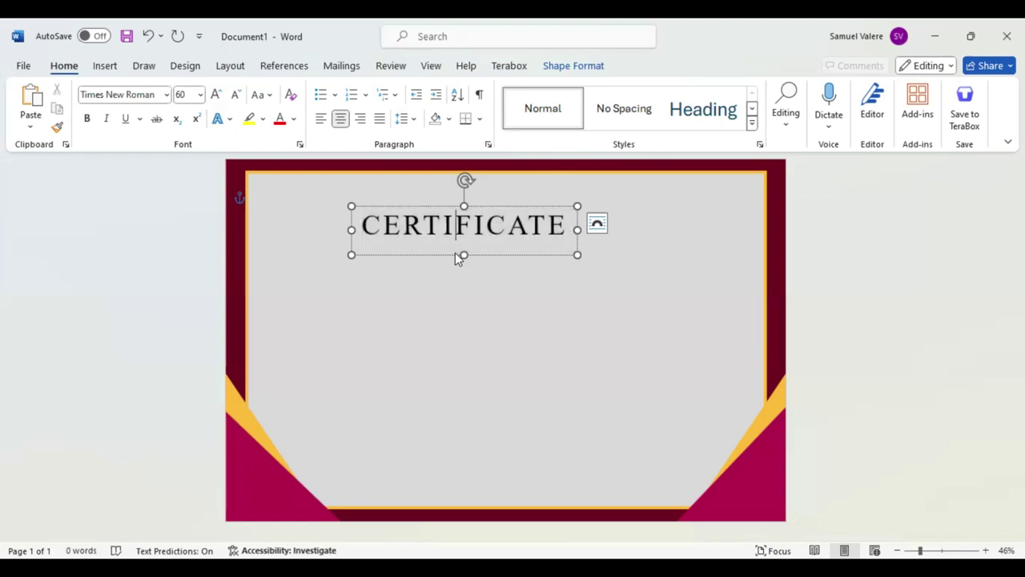
pyautogui.press('Escape')
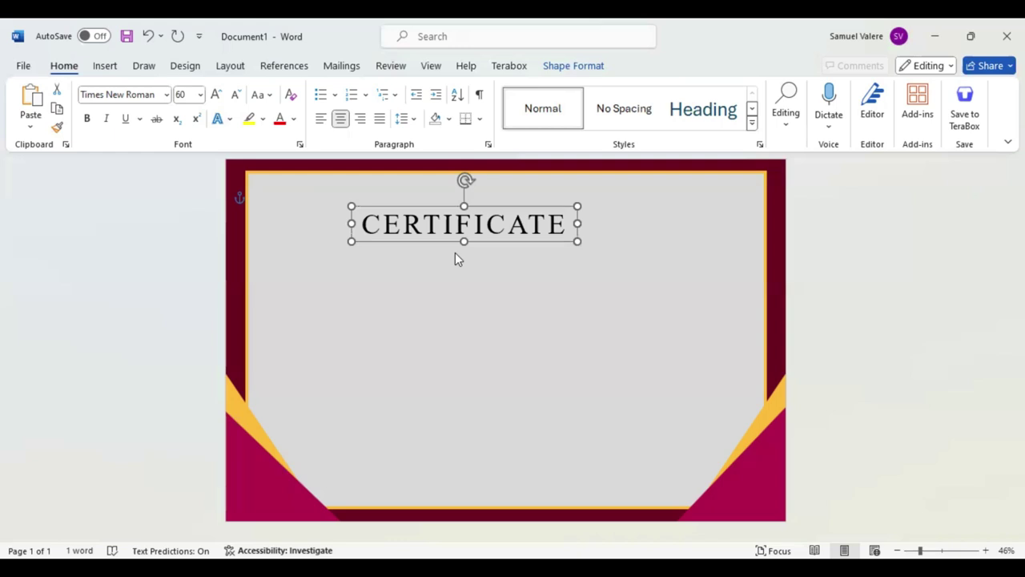
pyautogui.moveTo(455, 256); pyautogui.dragTo(529, 246)
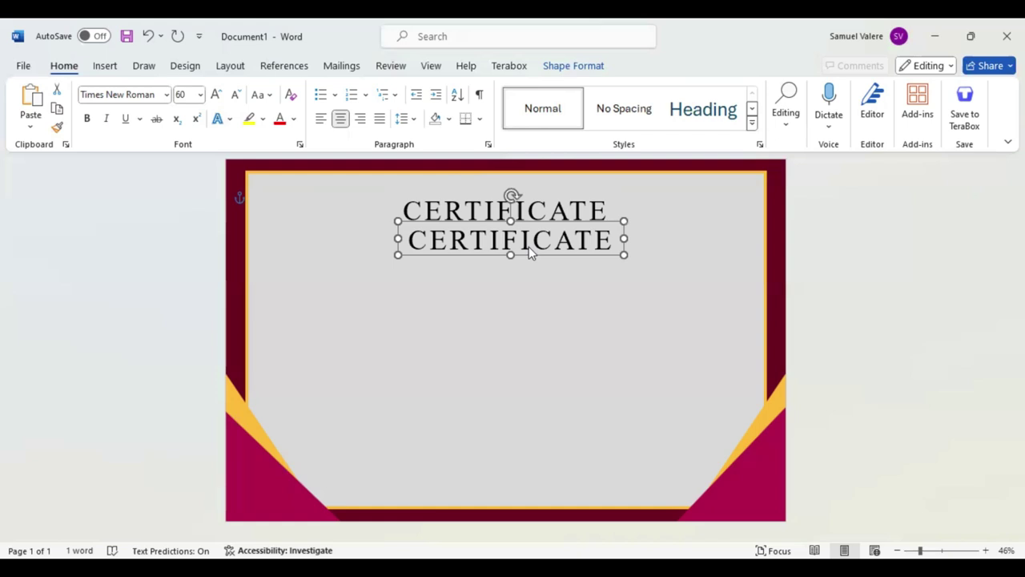
# Step: Add 'Of Appreciation' in 26 pt capitals, centred under the title
pyautogui.write('O')
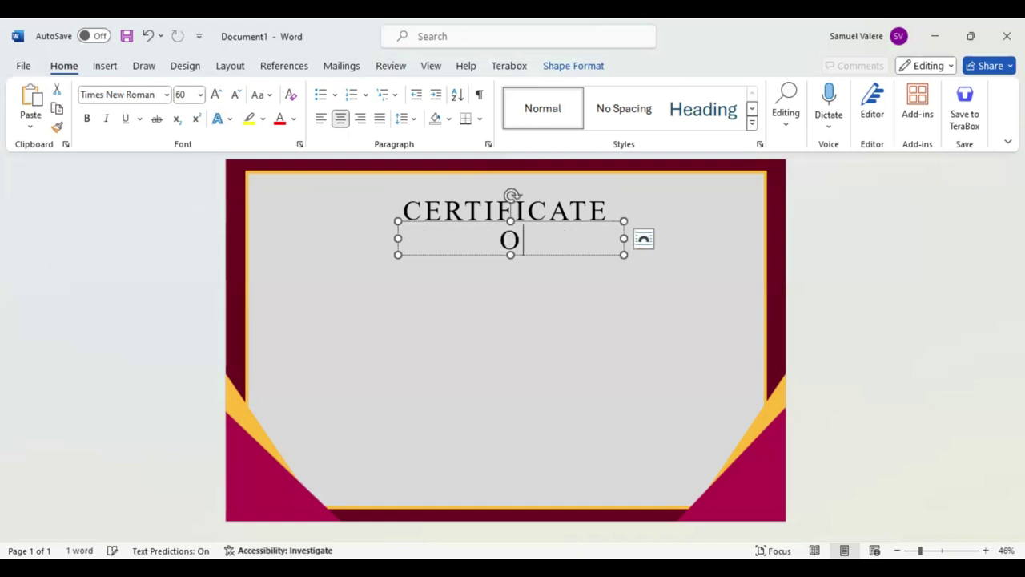
pyautogui.write('f')
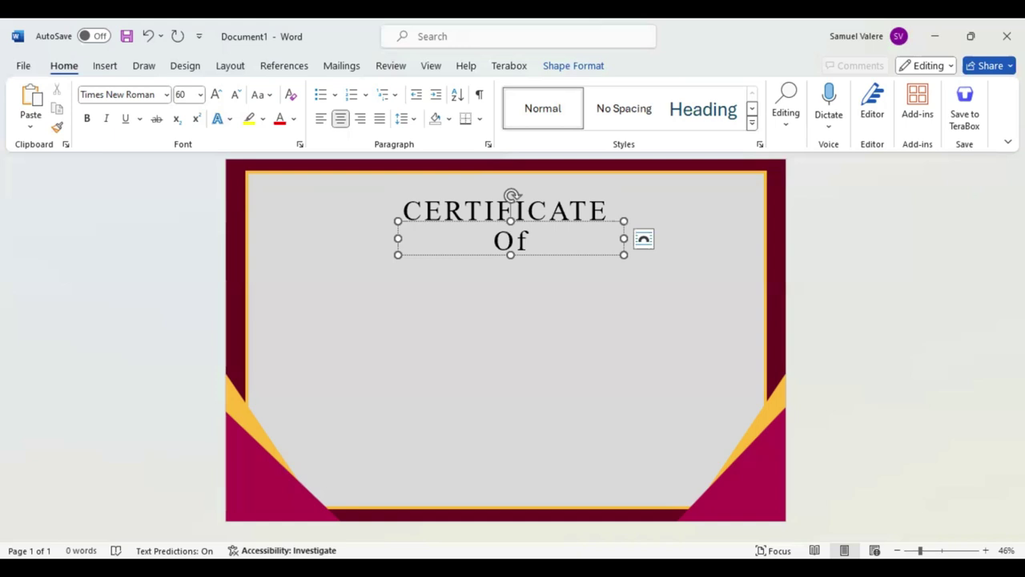
pyautogui.write(' Appreciation')
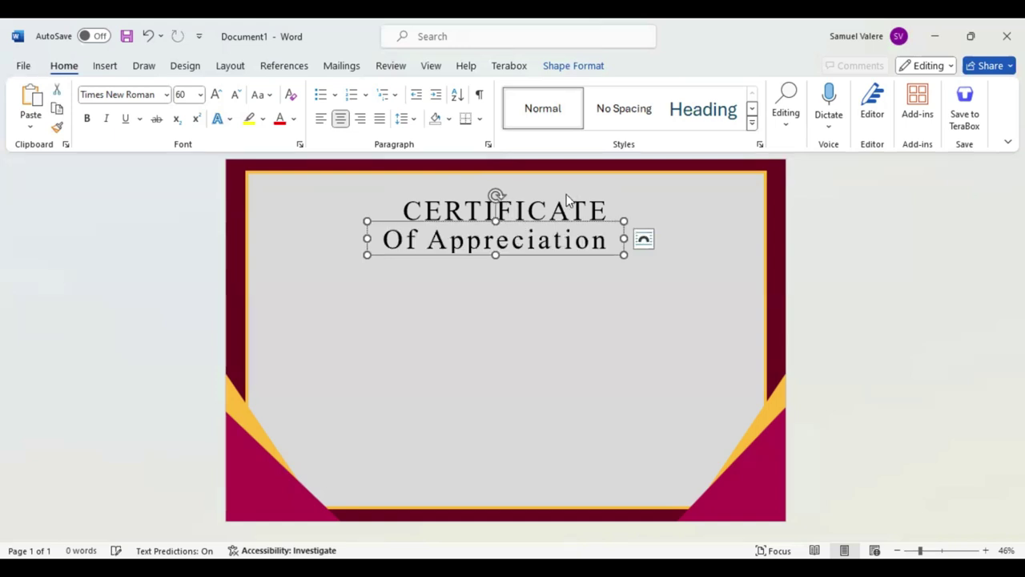
pyautogui.hotkey('ctrl', 'a')
pyautogui.hotkey('ctrl', 'shift', ',')
pyautogui.hotkey('ctrl', 'shift', ',')
pyautogui.hotkey('ctrl', 'shift', ',')
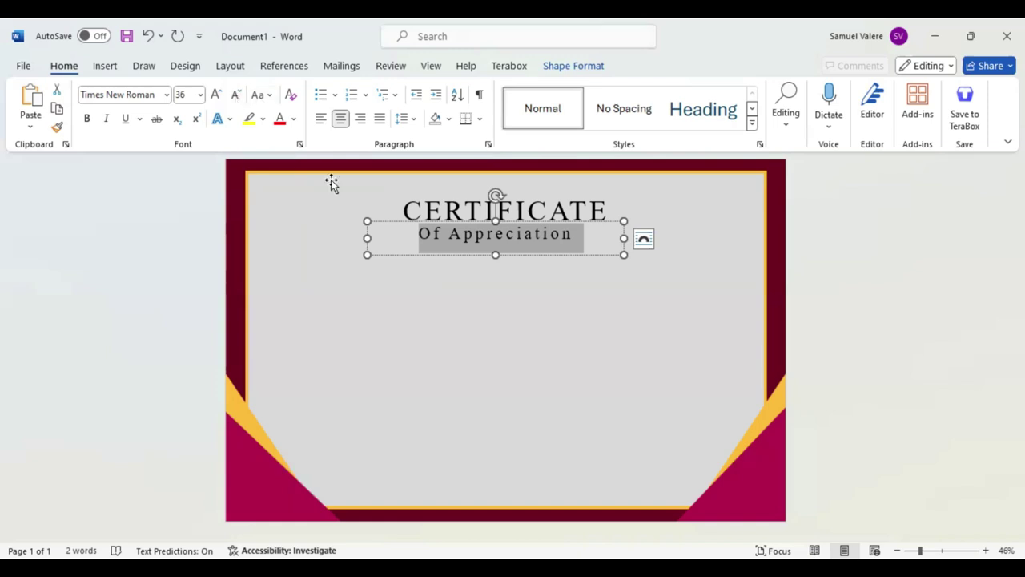
pyautogui.hotkey('ctrl', 'shift', 'a')
pyautogui.hotkey('ctrl', 'shift', ',')
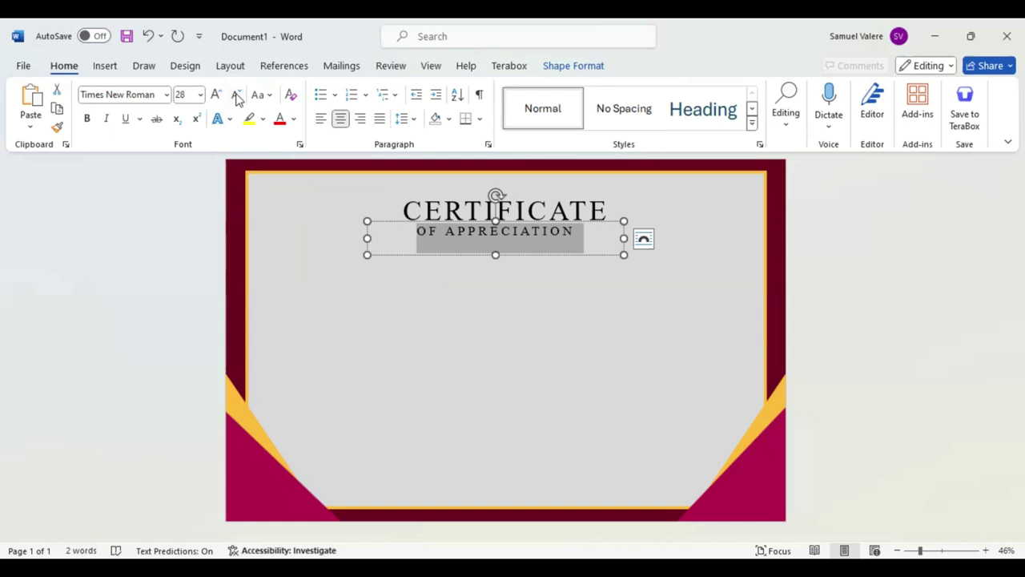
pyautogui.click(238, 96)
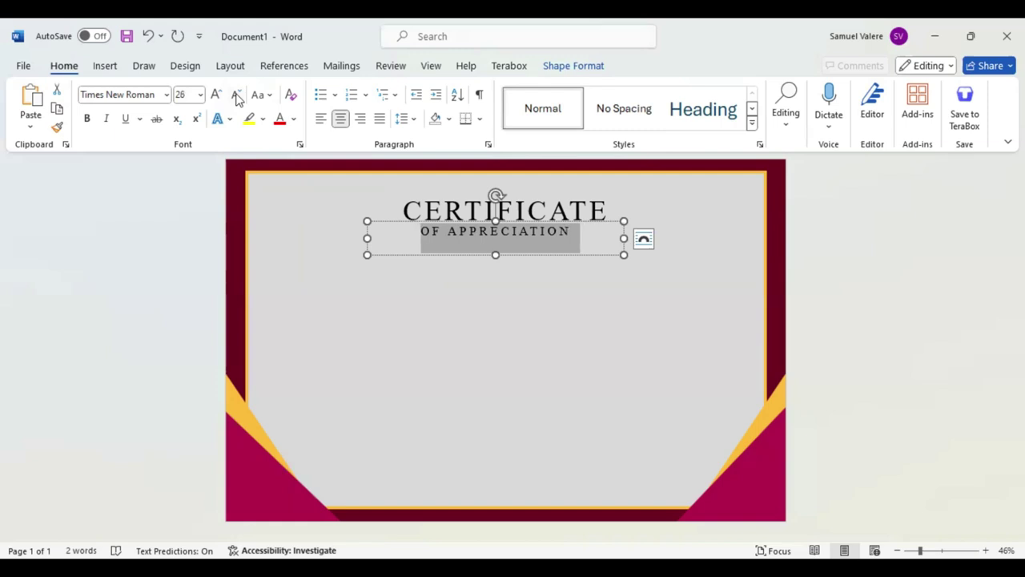
pyautogui.press('Escape')
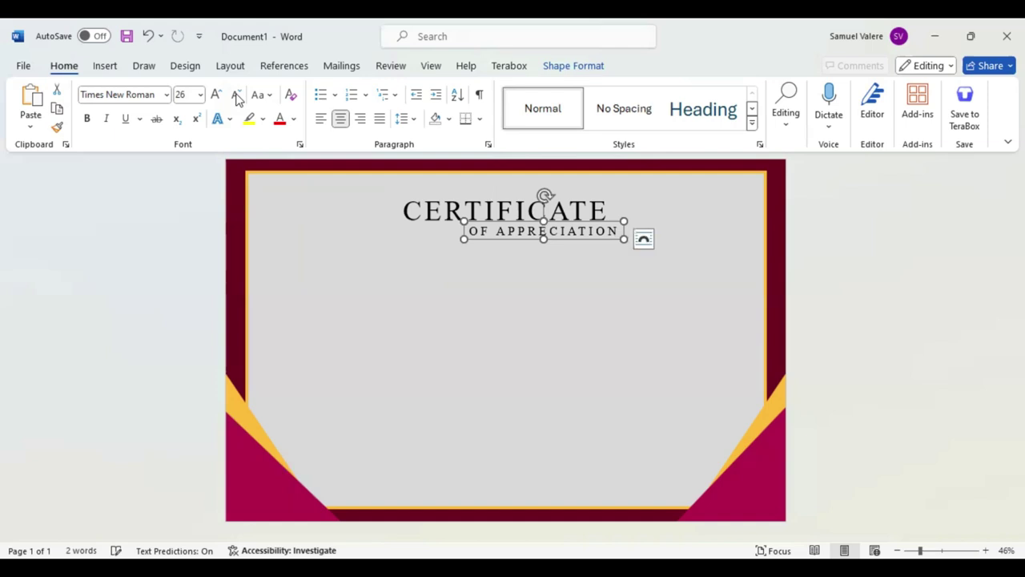
pyautogui.press('Left')
pyautogui.press('Left')
pyautogui.press('Left')
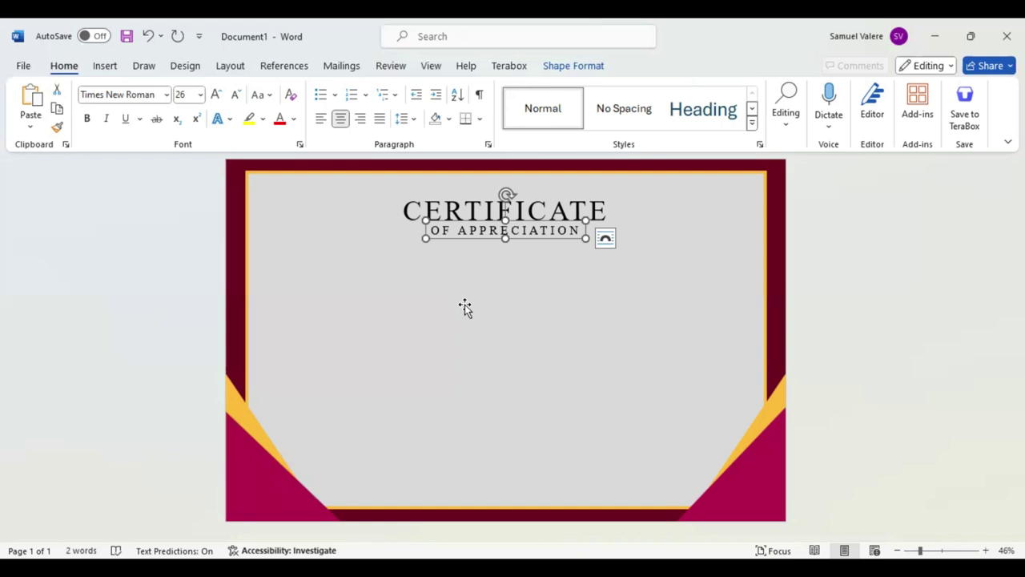
# Step: Colour the CERTIFICATE title crimson and the OF APPRECIATION subtitle gold
pyautogui.doubleClick(596, 211)
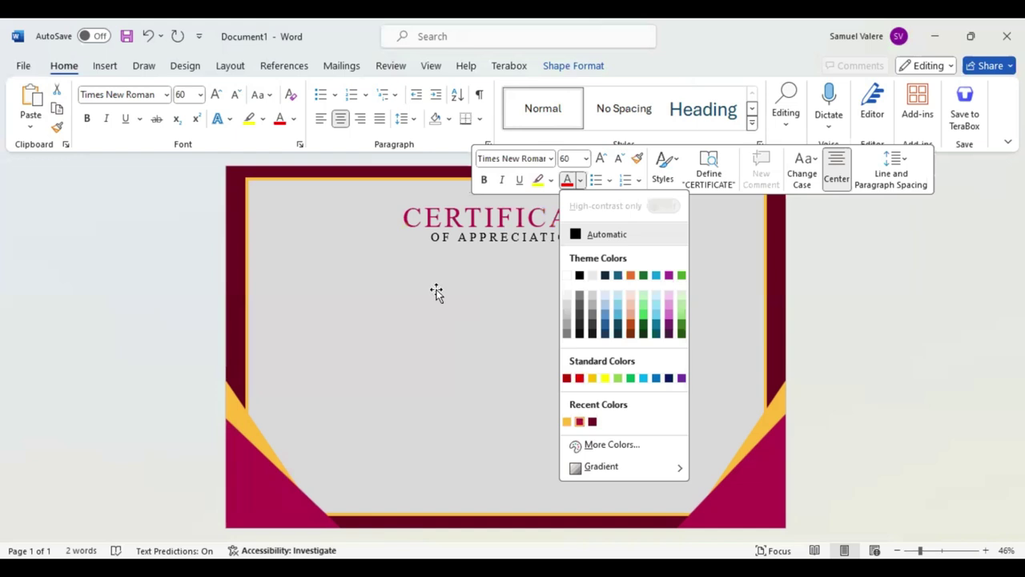
pyautogui.click(487, 242)
pyautogui.click(486, 244)
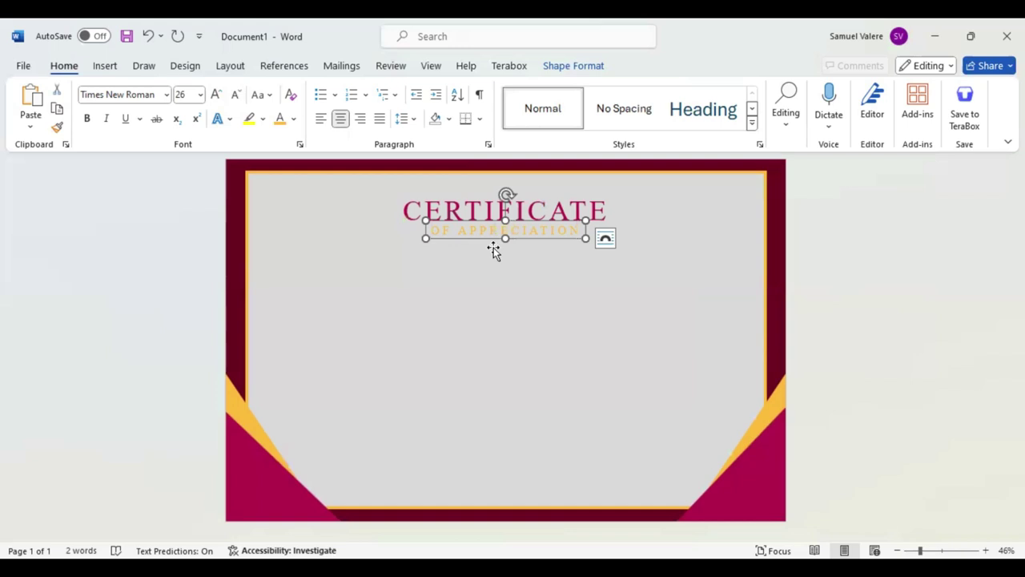
# Step: Copy the subtitle box below it and type 'This Certificate is Beautifully Presented To', widening the box
pyautogui.keyDown('ctrl'); pyautogui.moveTo(493, 248); pyautogui.dragTo(487, 280); pyautogui.keyUp('ctrl')
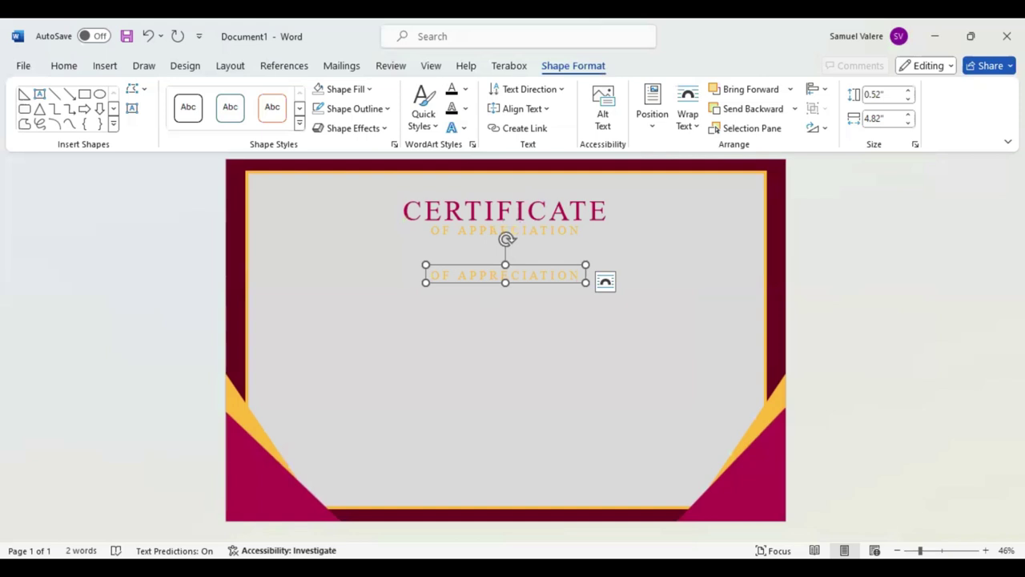
pyautogui.write('This Certificate is')
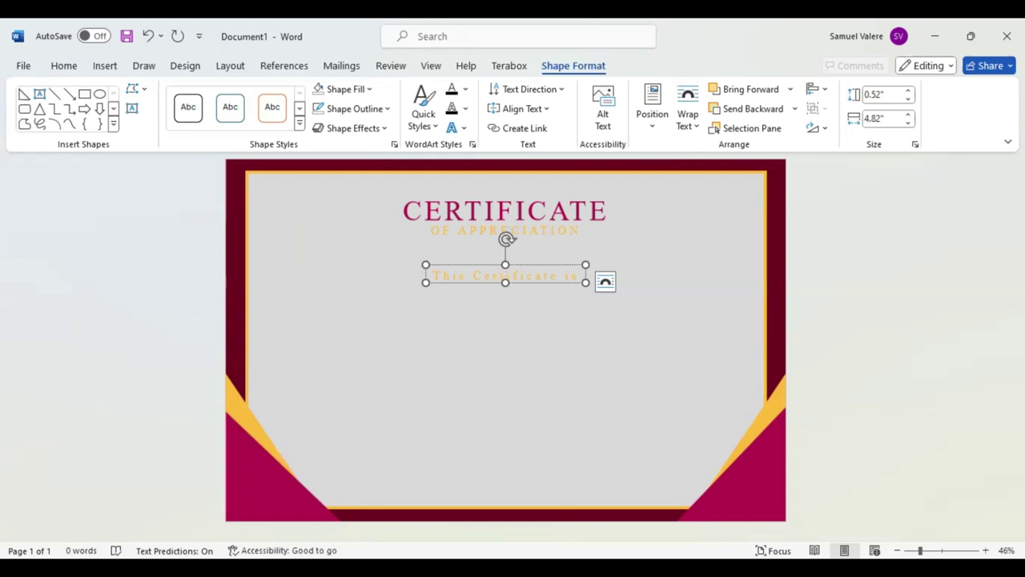
pyautogui.moveTo(426, 282); pyautogui.dragTo(257, 294)
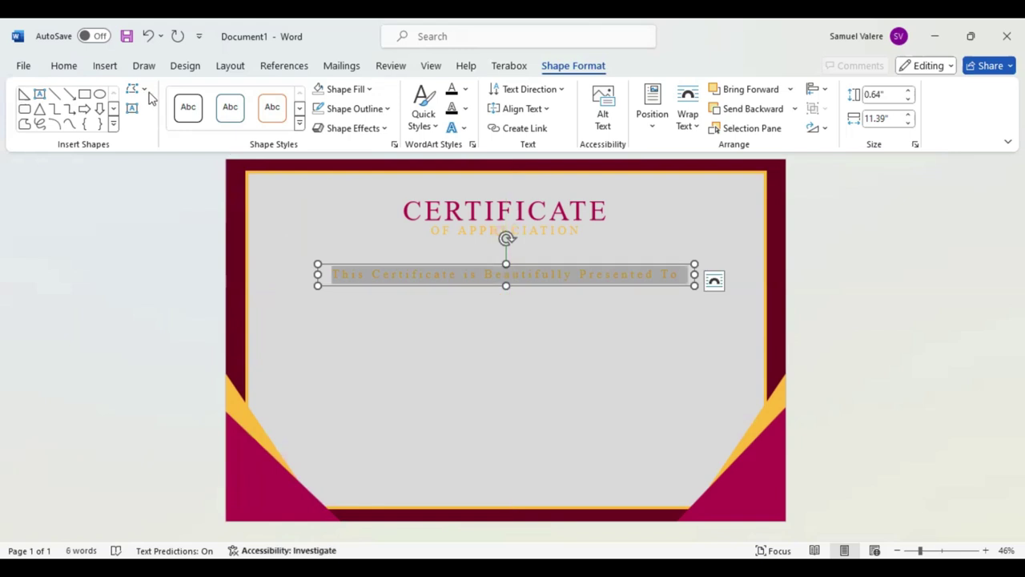
# Step: Shrink the presentation line to 18 pt and narrow its box to fit the text
pyautogui.hotkey('ctrl', 'a')
pyautogui.click(77, 67)
pyautogui.click(237, 96)
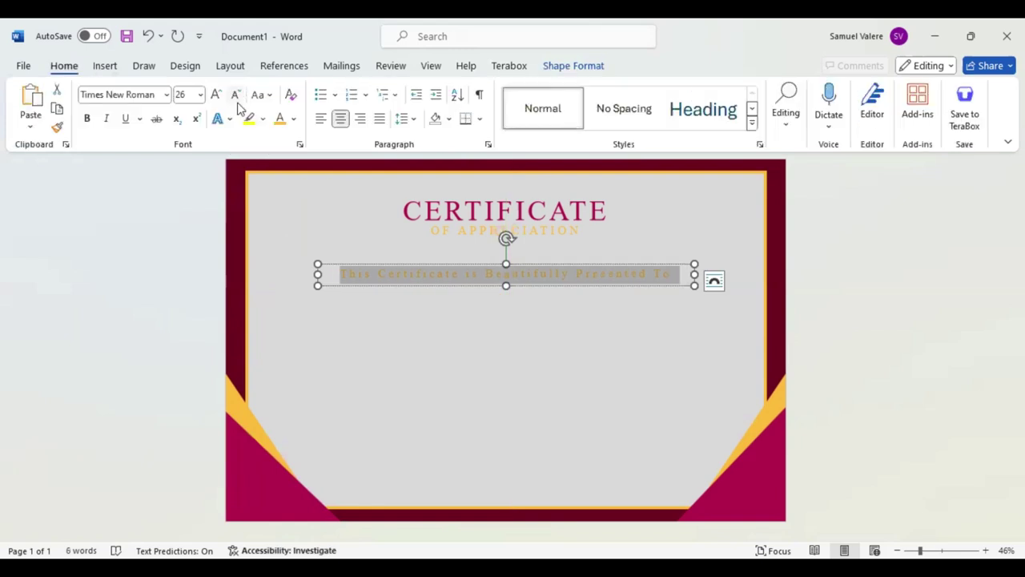
pyautogui.click(237, 100)
pyautogui.click(238, 97)
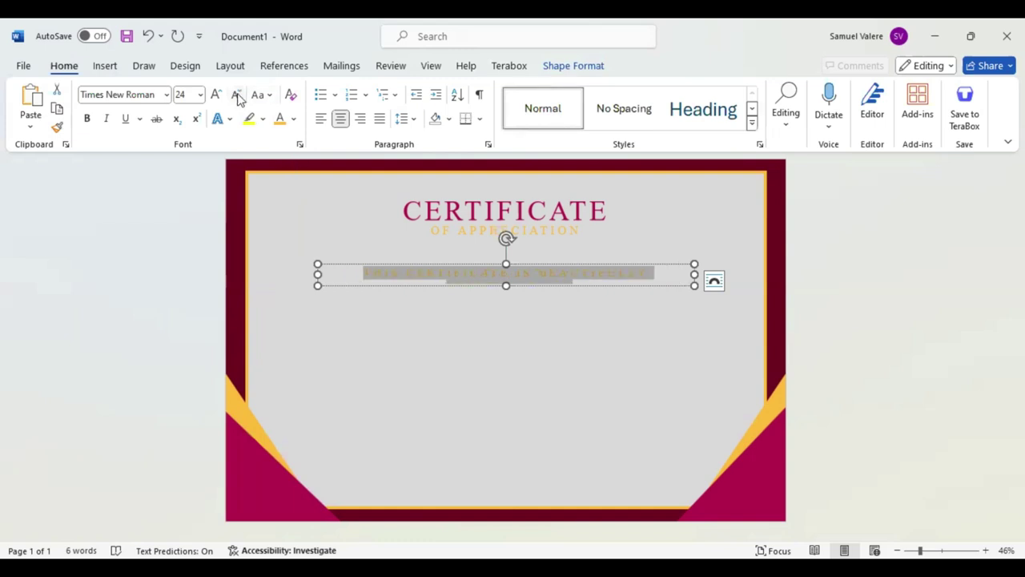
pyautogui.click(238, 97)
pyautogui.click(238, 97)
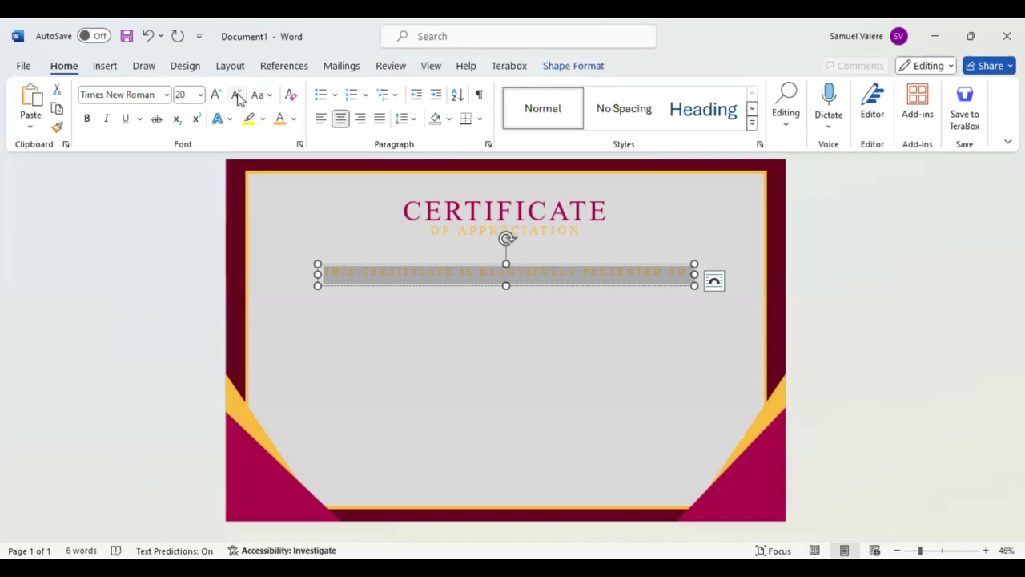
pyautogui.click(238, 97)
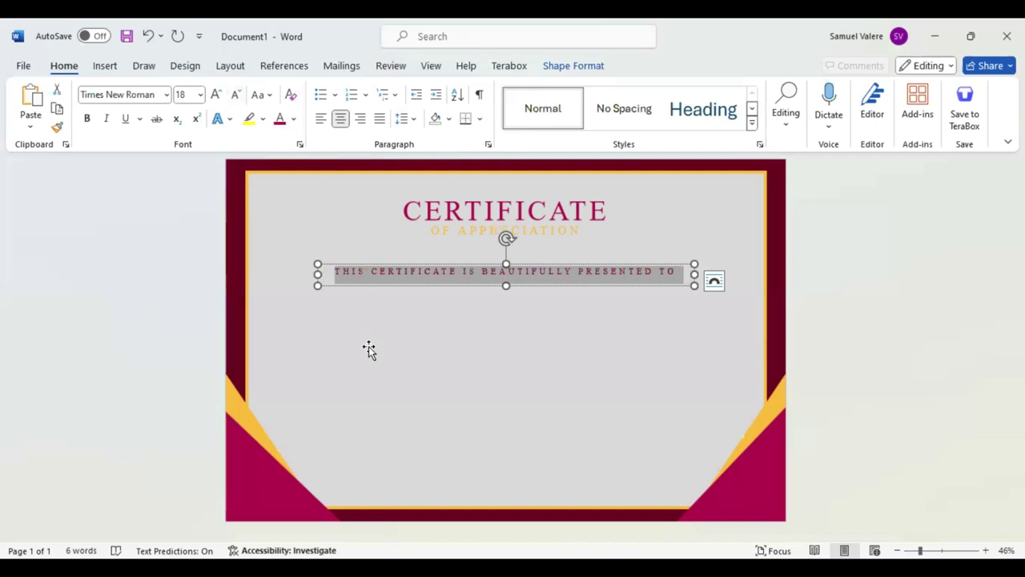
pyautogui.click(341, 280)
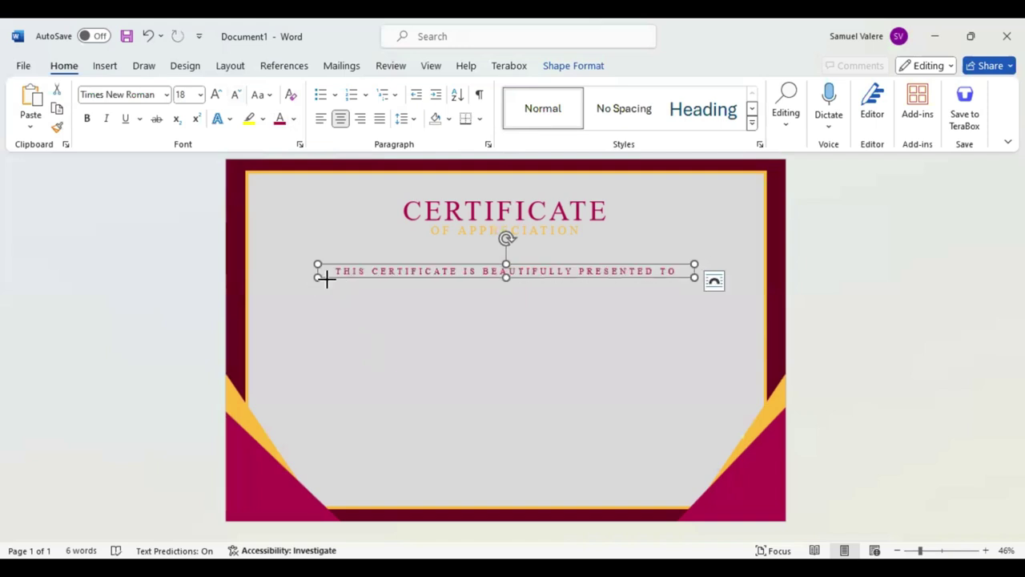
pyautogui.moveTo(318, 278); pyautogui.dragTo(333, 280)
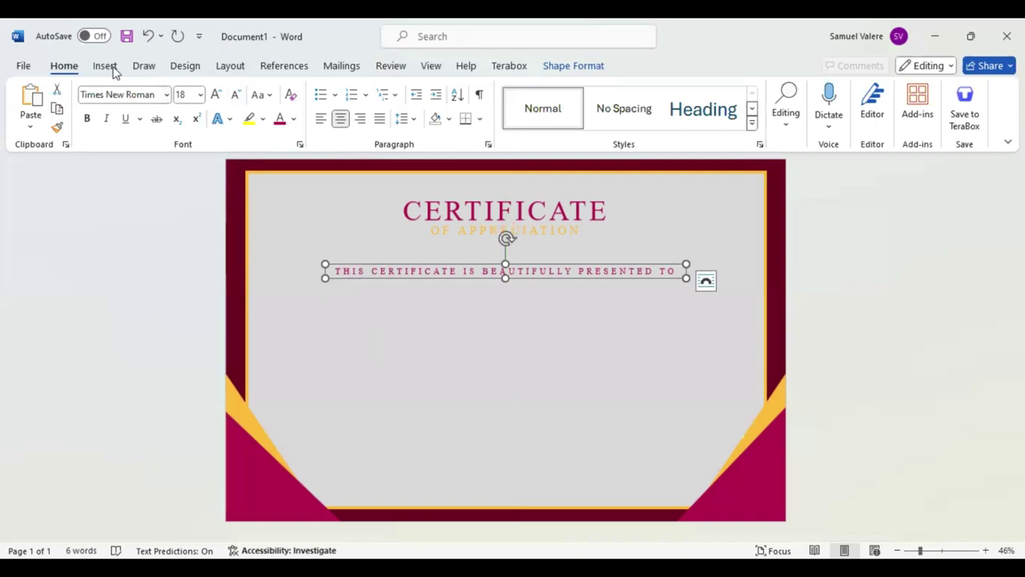
# Step: Draw a text box below the presentation line and type 'Name Surname' in it
pyautogui.click(105, 66)
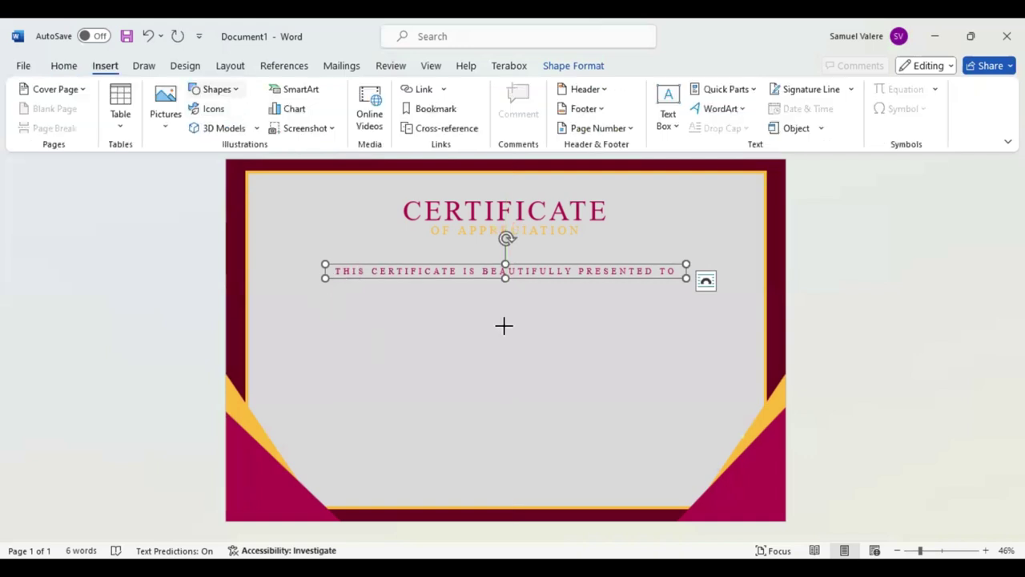
pyautogui.moveTo(582, 391); pyautogui.dragTo(583, 392)
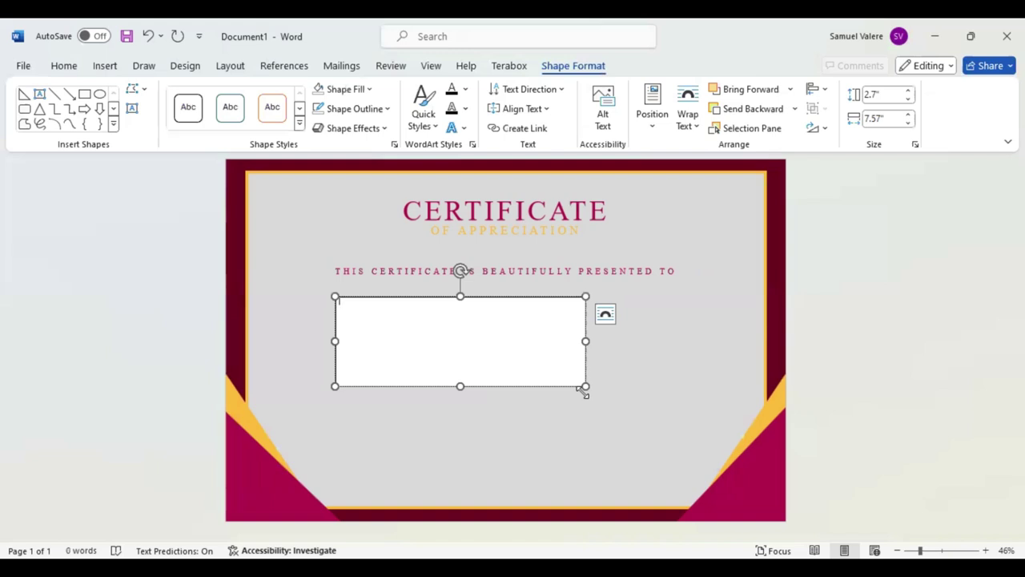
pyautogui.write('Name S')
pyautogui.write('urname')
pyautogui.press('BackSpace')
pyautogui.press('BackSpace')
pyautogui.press('BackSpace')
pyautogui.write('name')
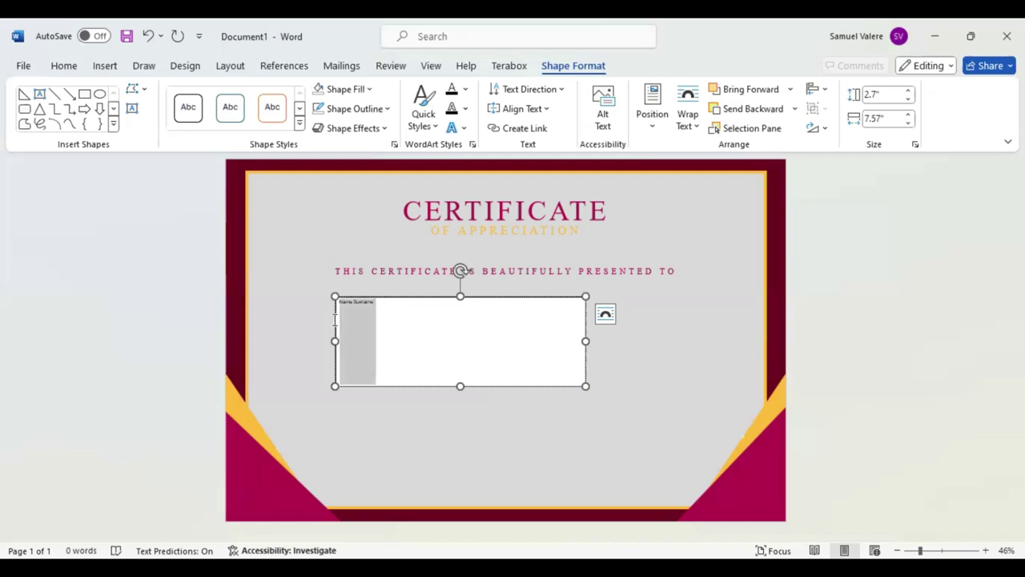
# Step: Centre the name and format it in dark red Vivaldi at 100 pt
pyautogui.click(66, 67)
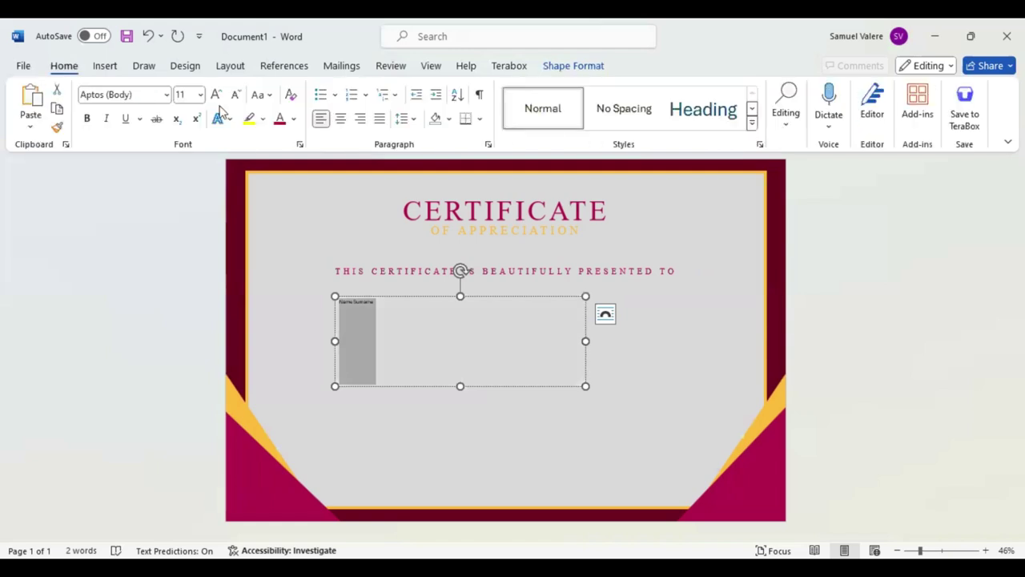
pyautogui.hotkey('ctrl', 'e')
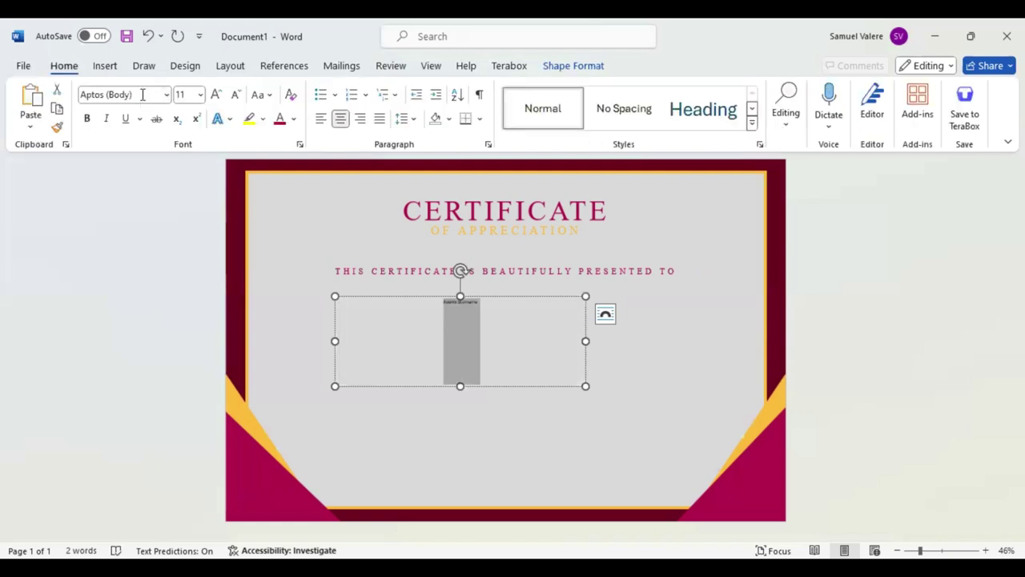
pyautogui.click(143, 95)
pyautogui.write('Vivaldi')
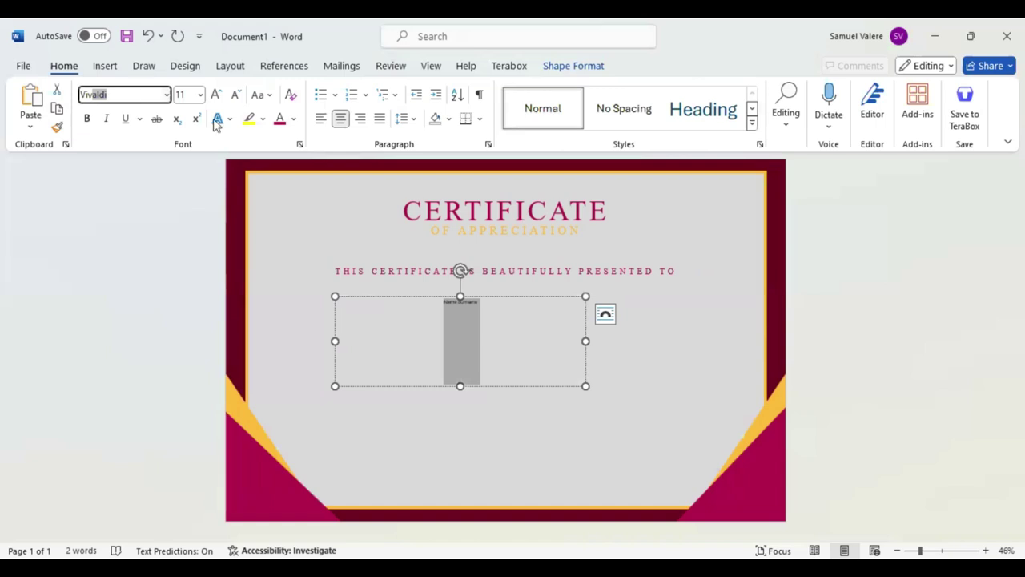
pyautogui.press('Return')
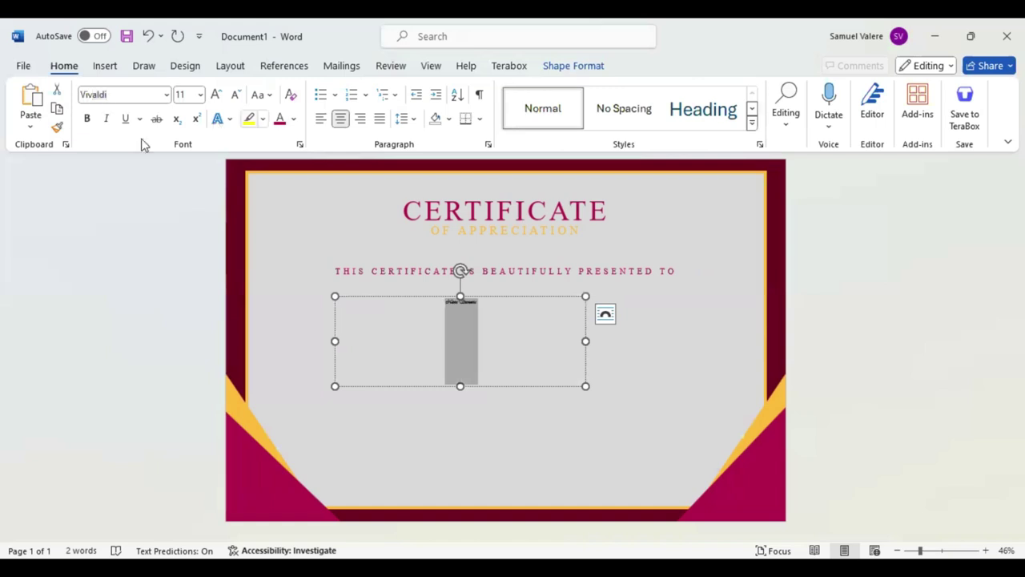
pyautogui.click(216, 94)
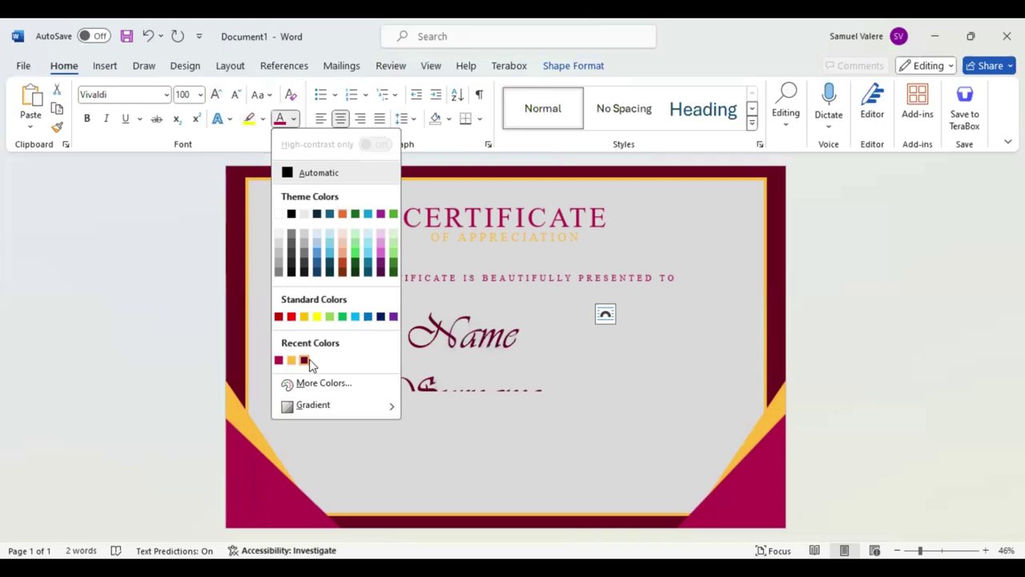
pyautogui.click(307, 361)
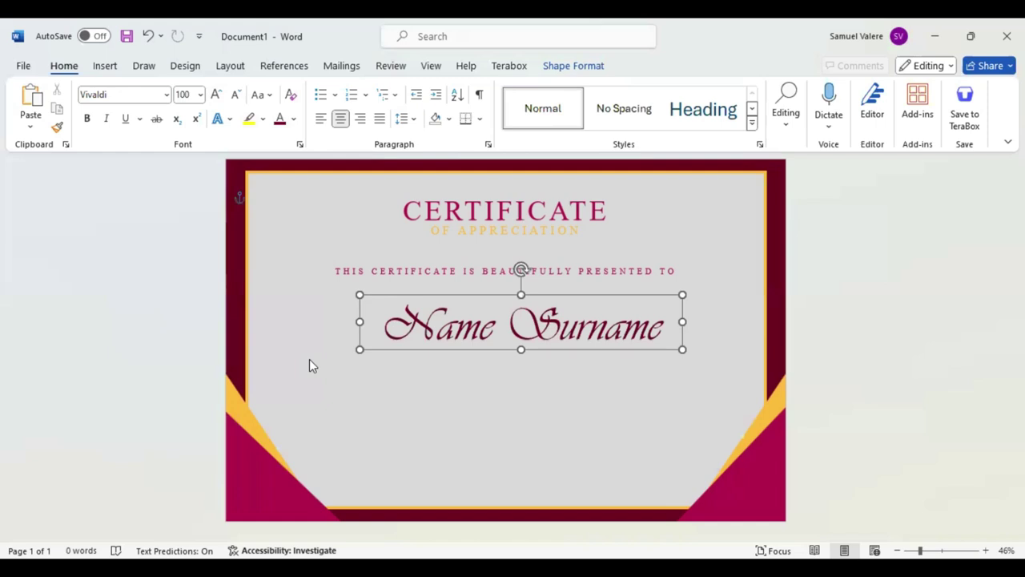
# Step: Draw a text box in the lower middle and paste the appreciation paragraph into it
pyautogui.click(109, 65)
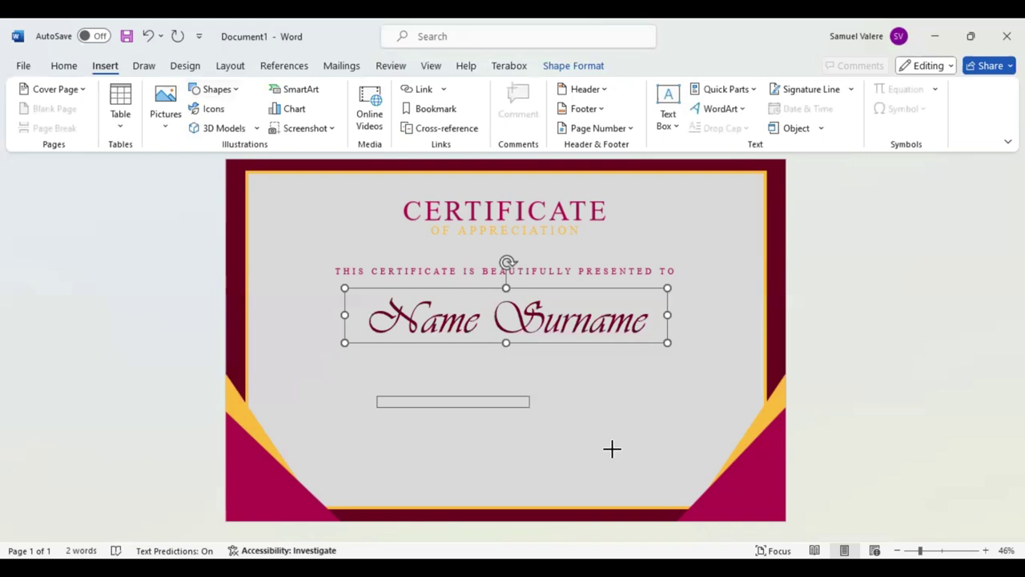
pyautogui.moveTo(376, 396); pyautogui.dragTo(612, 449)
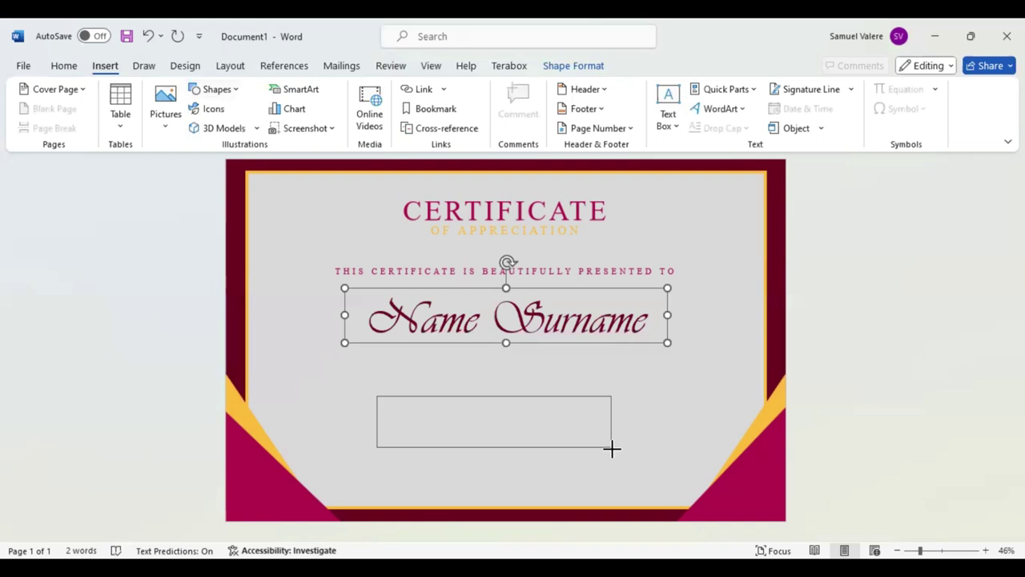
pyautogui.hotkey('ctrl', 'v')
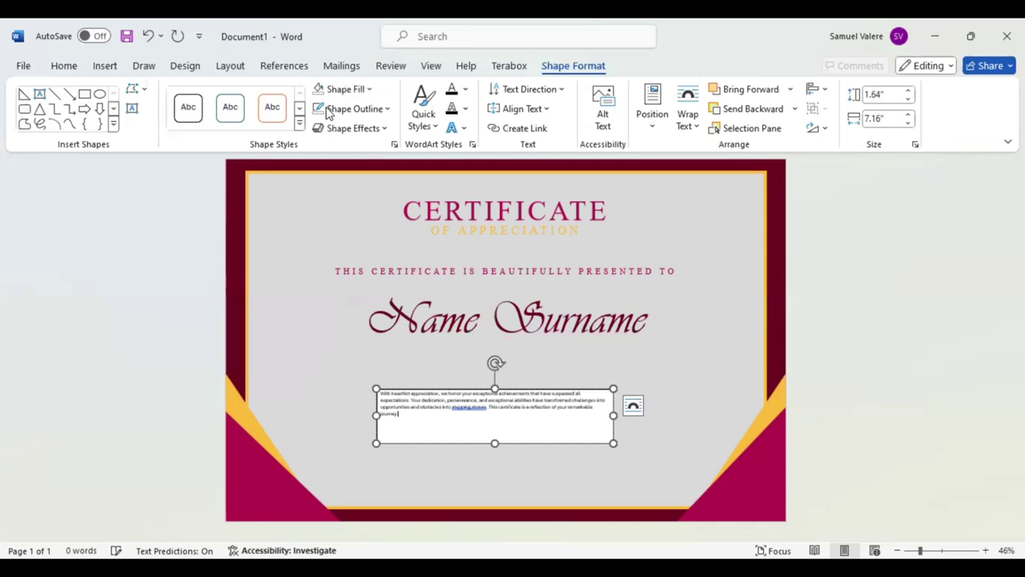
# Step: Centre the paragraph text in Times New Roman at 22 pt
pyautogui.hotkey('ctrl', 'a')
pyautogui.click(64, 66)
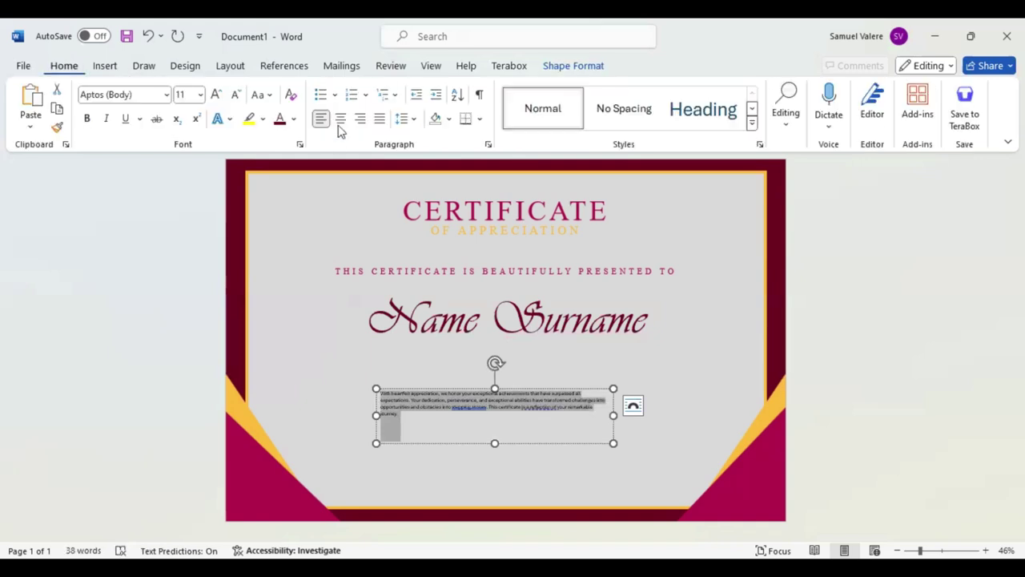
pyautogui.click(340, 118)
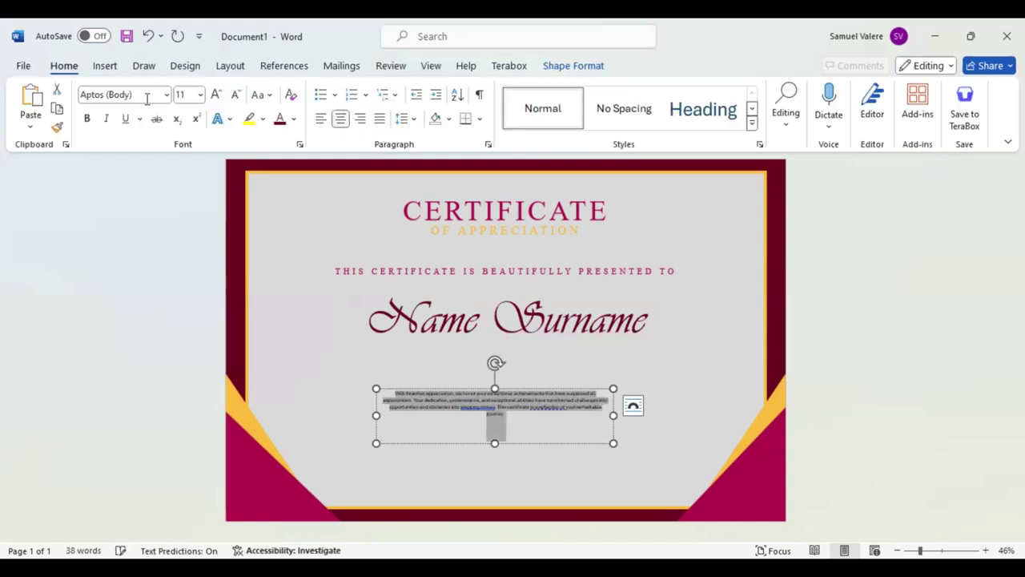
pyautogui.click(149, 95)
pyautogui.write('Times New Roman')
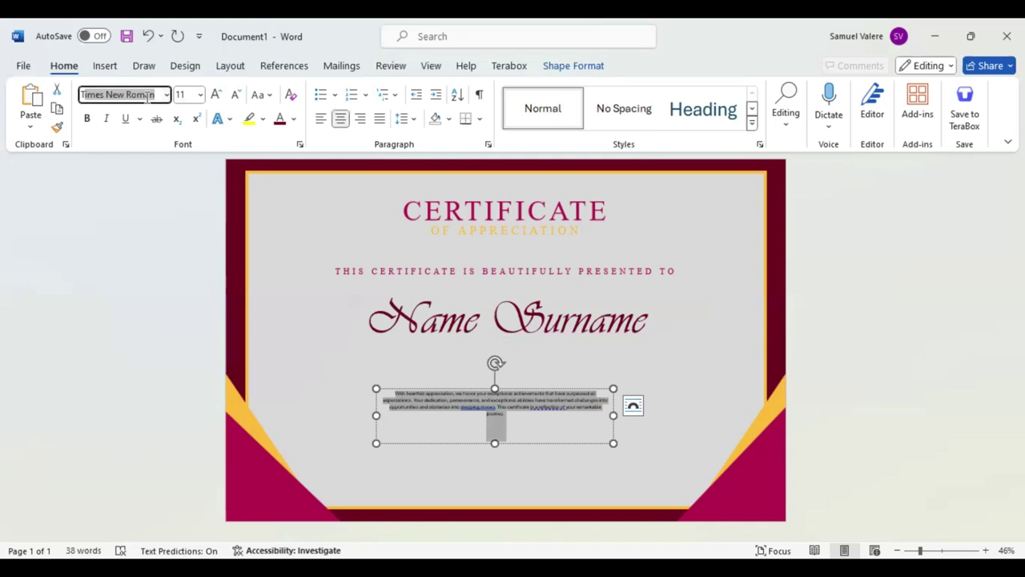
pyautogui.press('Return')
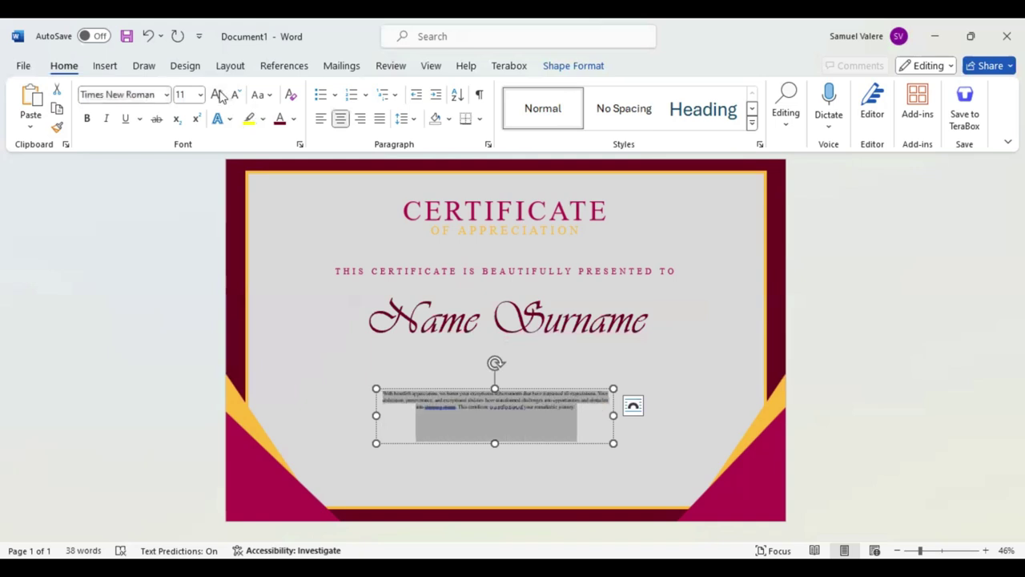
pyautogui.click(221, 96)
pyautogui.click(221, 96)
pyautogui.click(221, 95)
pyautogui.click(221, 95)
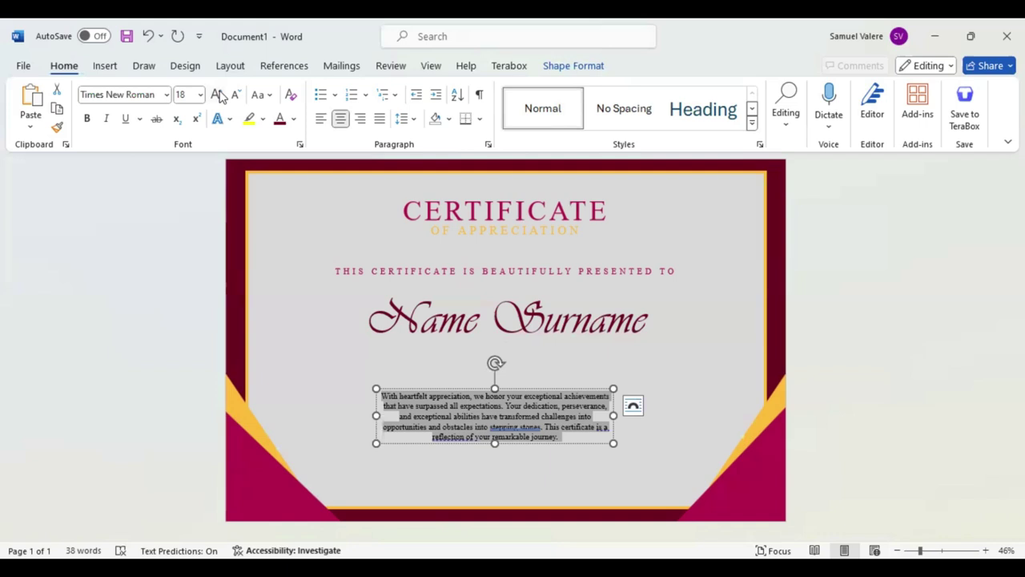
pyautogui.click(221, 96)
pyautogui.click(221, 96)
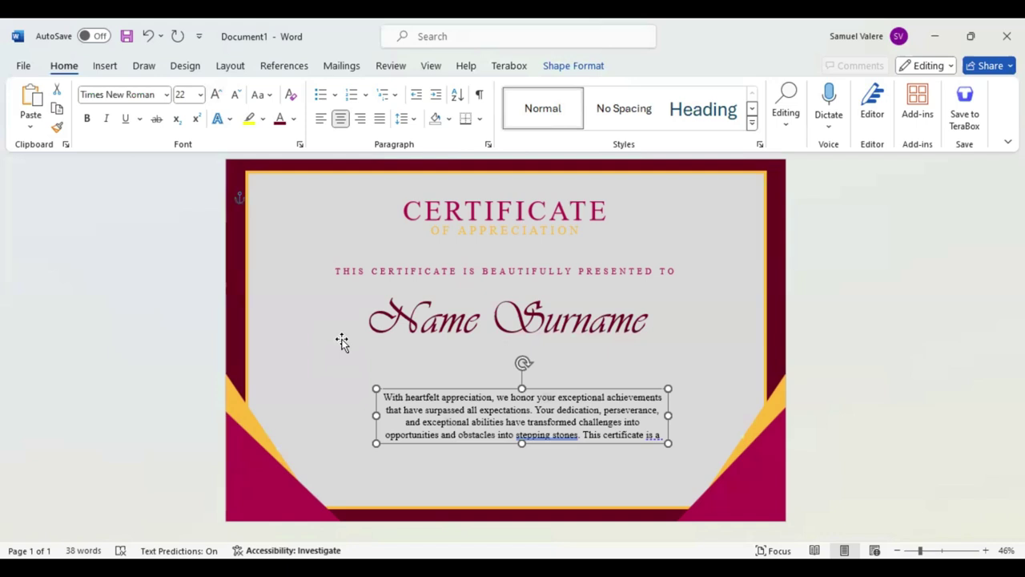
# Step: Widen the paragraph box and nudge it up so it sits centred below the name
pyautogui.click(374, 430)
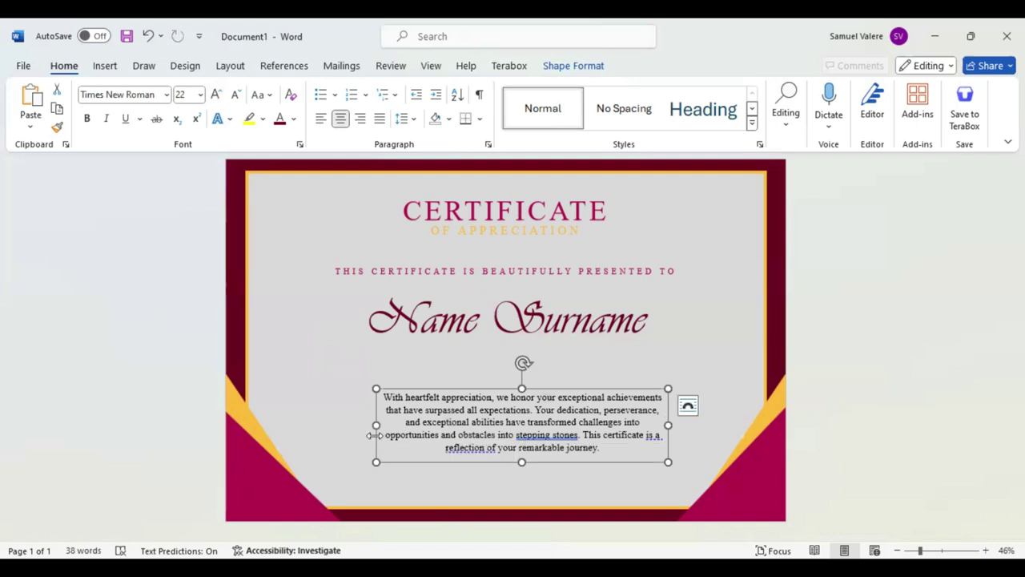
pyautogui.moveTo(374, 431); pyautogui.dragTo(337, 433)
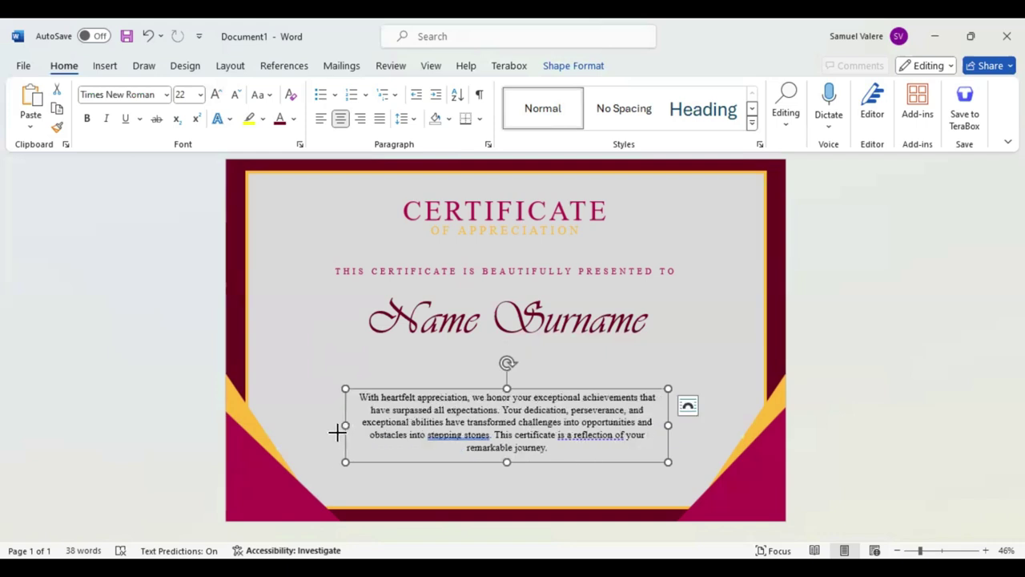
pyautogui.press('Up')
pyautogui.press('Up')
pyautogui.press('Up')
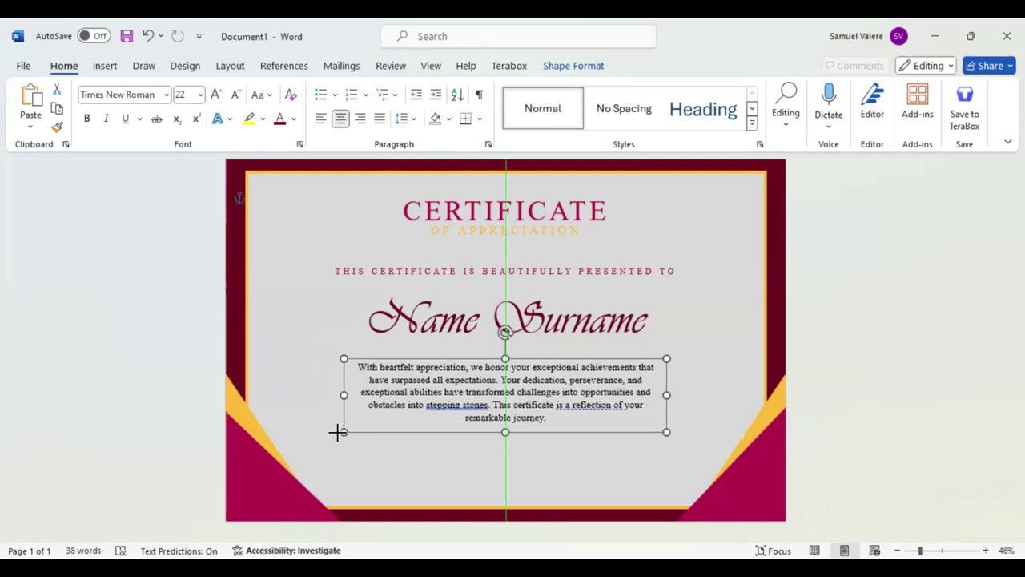
pyautogui.press('Up')
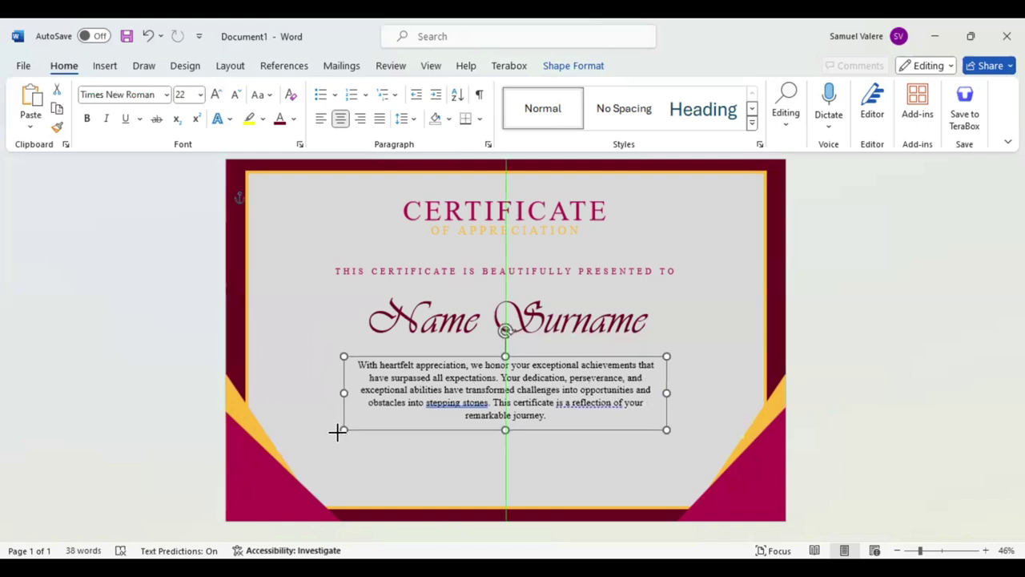
pyautogui.press('Up')
pyautogui.press('Right')
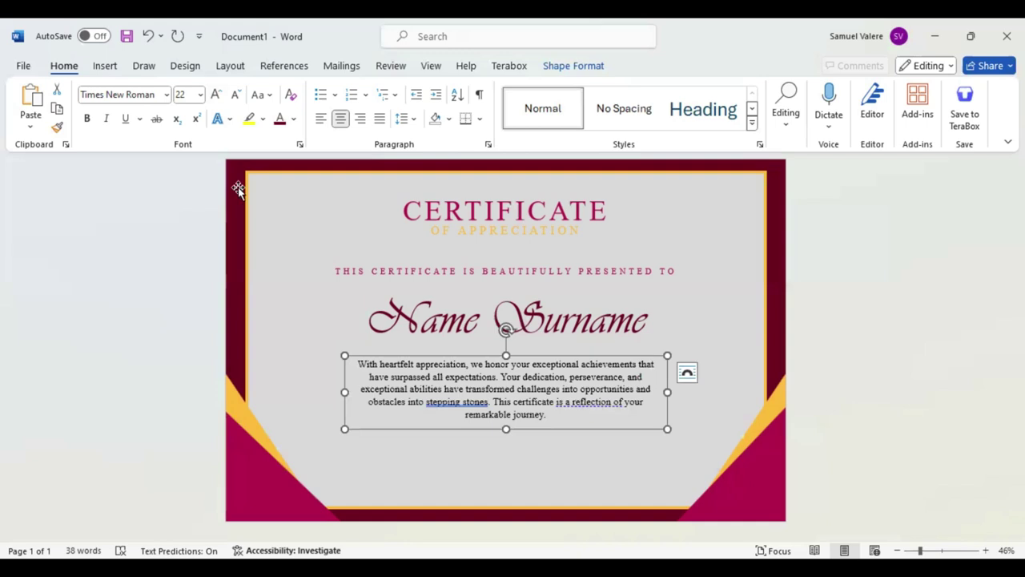
pyautogui.click(104, 67)
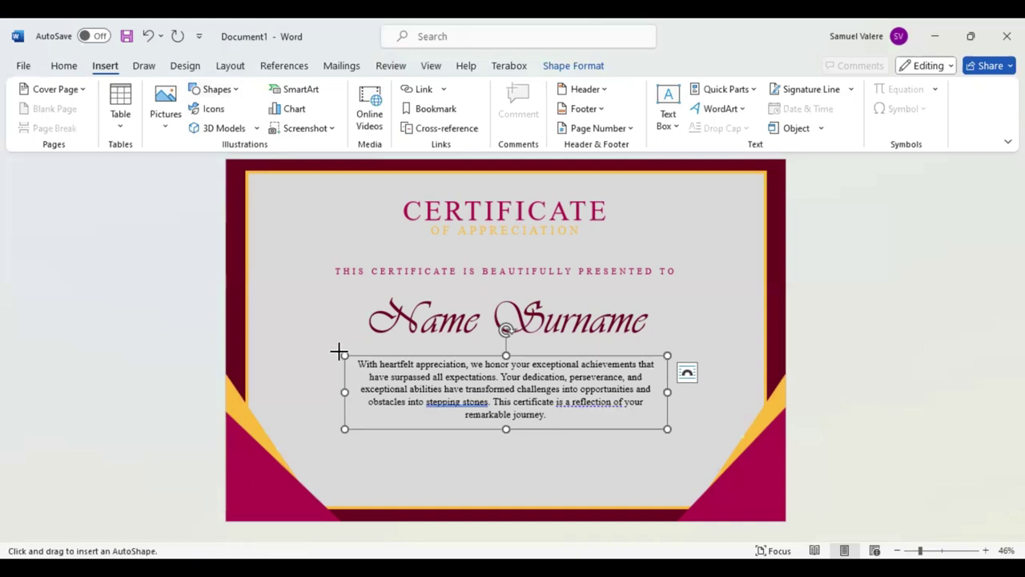
# Step: Draw a ½ pt gold horizontal line and position it just under Name Surname
pyautogui.click(338, 351)
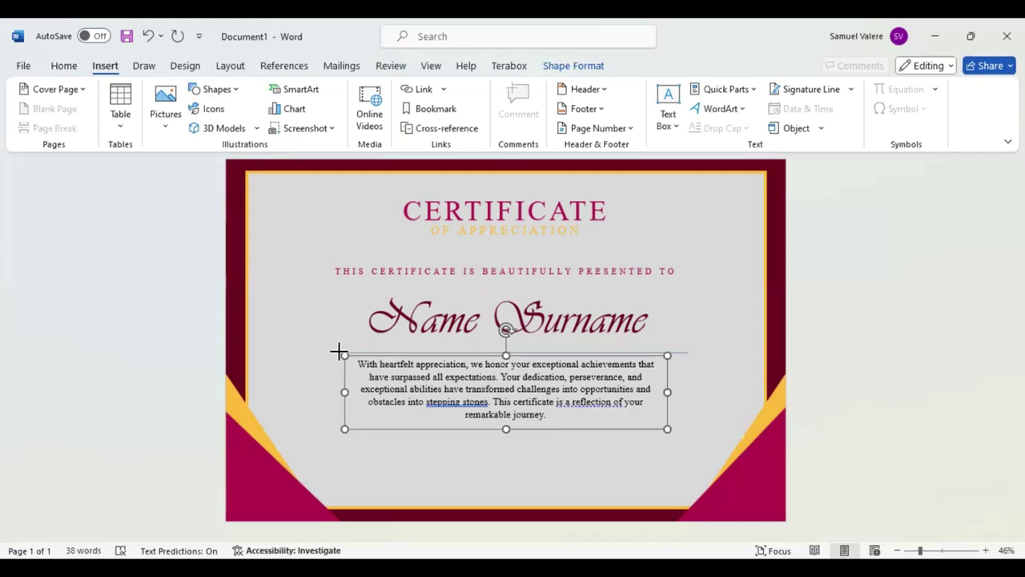
pyautogui.moveTo(340, 345); pyautogui.dragTo(687, 345)
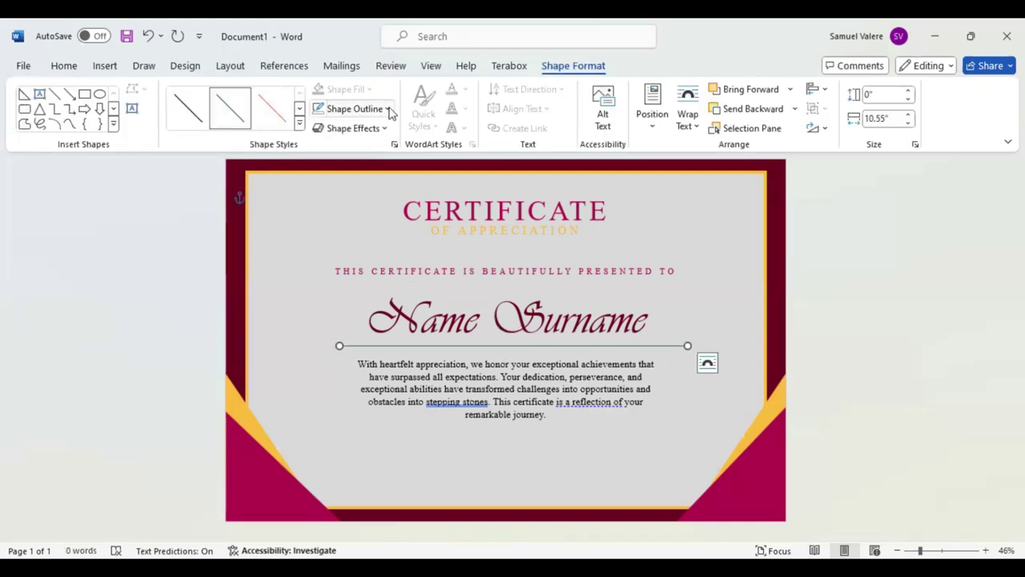
pyautogui.click(388, 109)
pyautogui.moveTo(506, 465)
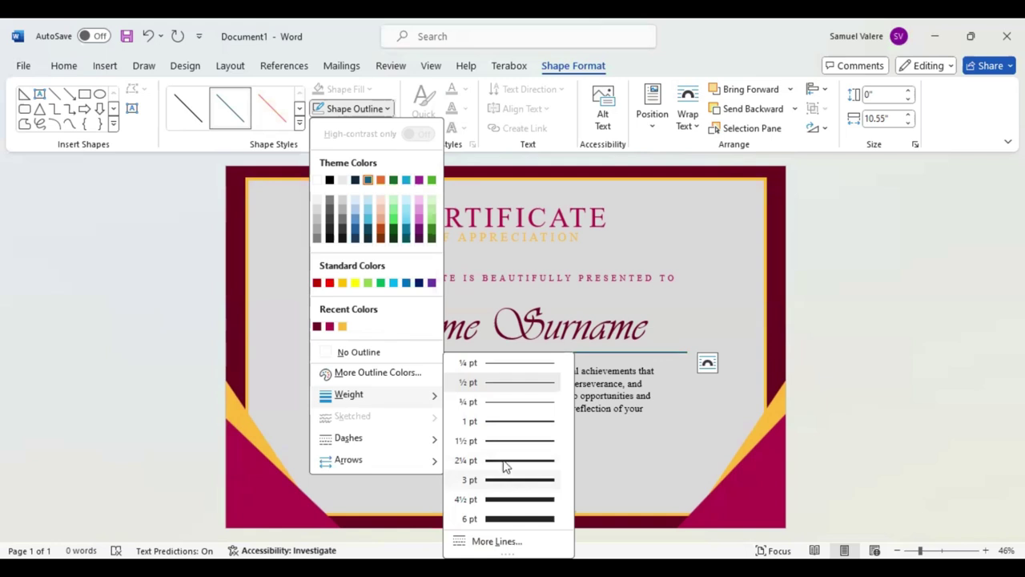
pyautogui.click(389, 109)
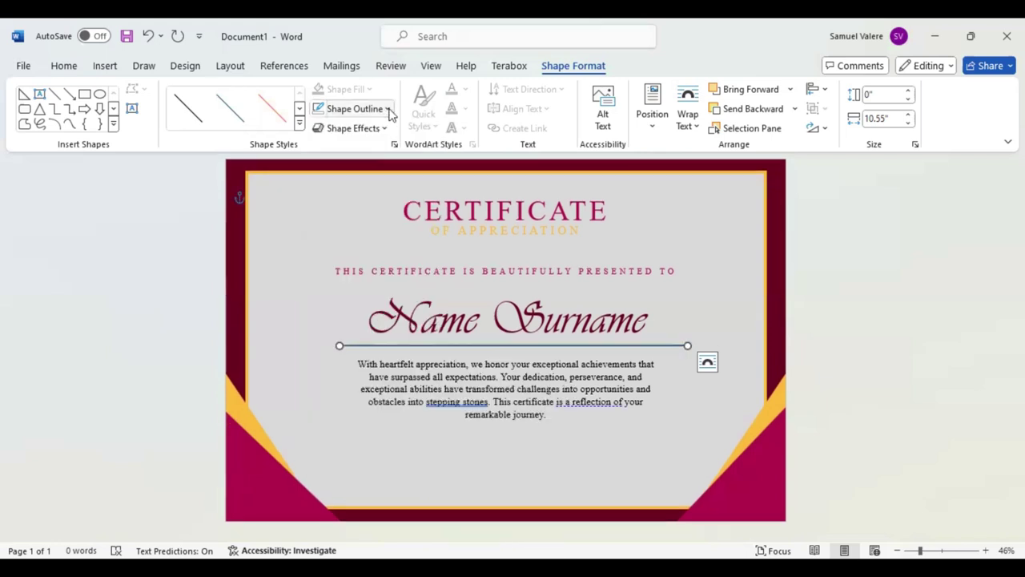
pyautogui.click(389, 110)
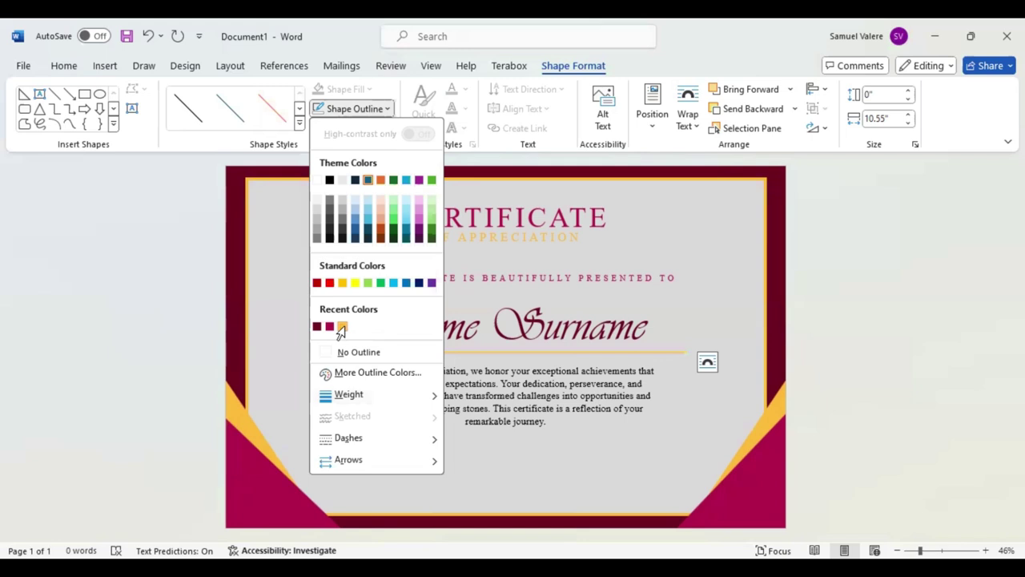
pyautogui.click(342, 328)
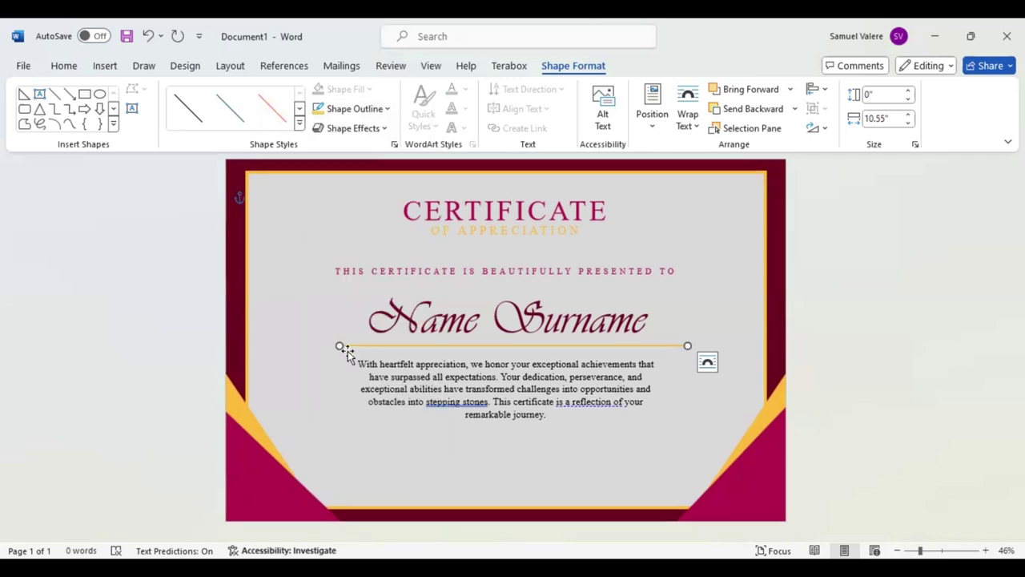
pyautogui.moveTo(347, 352); pyautogui.dragTo(332, 341)
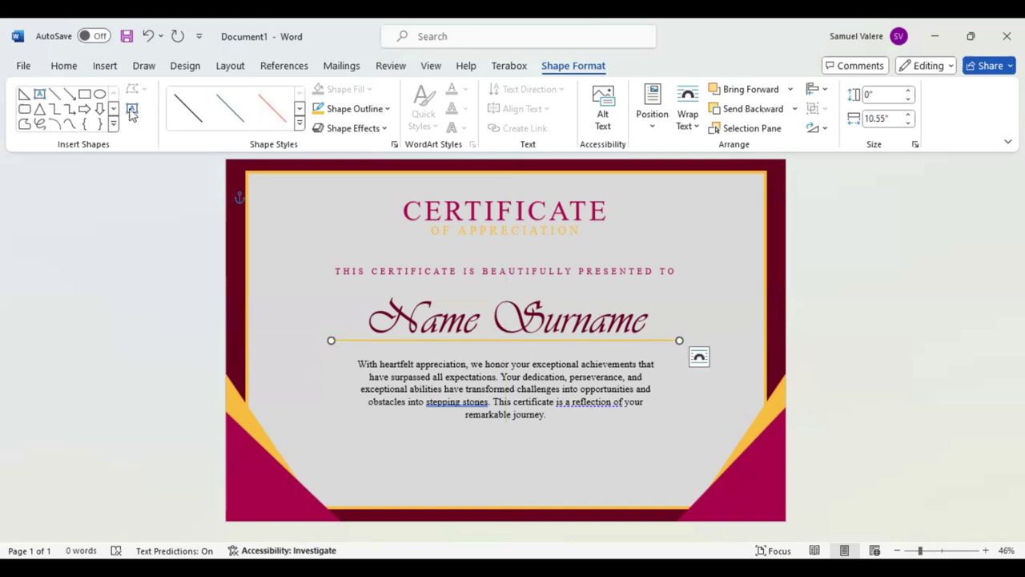
# Step: Add a lower-left text box reading Signature, centred in Times New Roman
pyautogui.moveTo(341, 468); pyautogui.dragTo(434, 492)
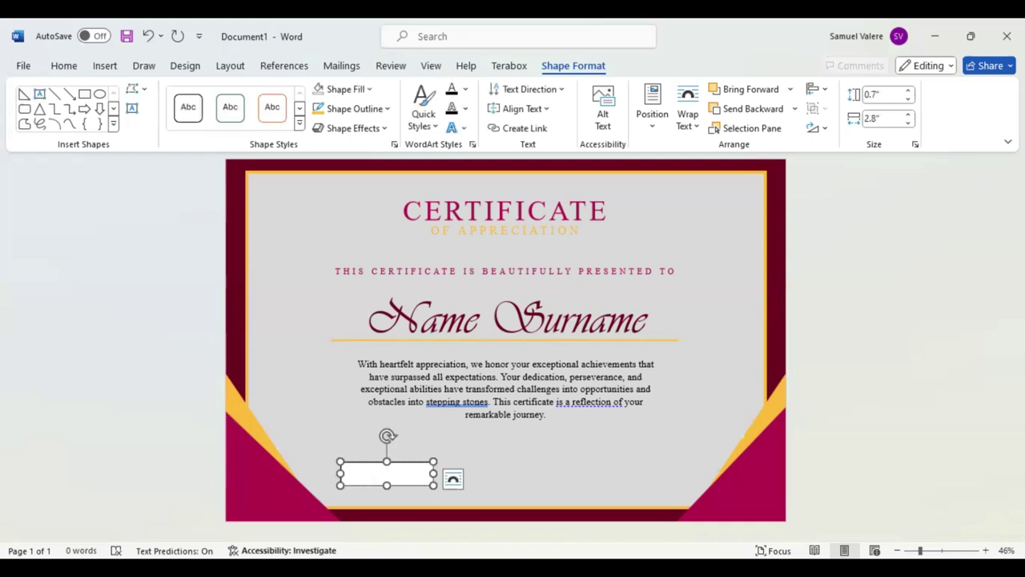
pyautogui.write('gnat')
pyautogui.write('ure')
pyautogui.hotkey('ctrl', 'a')
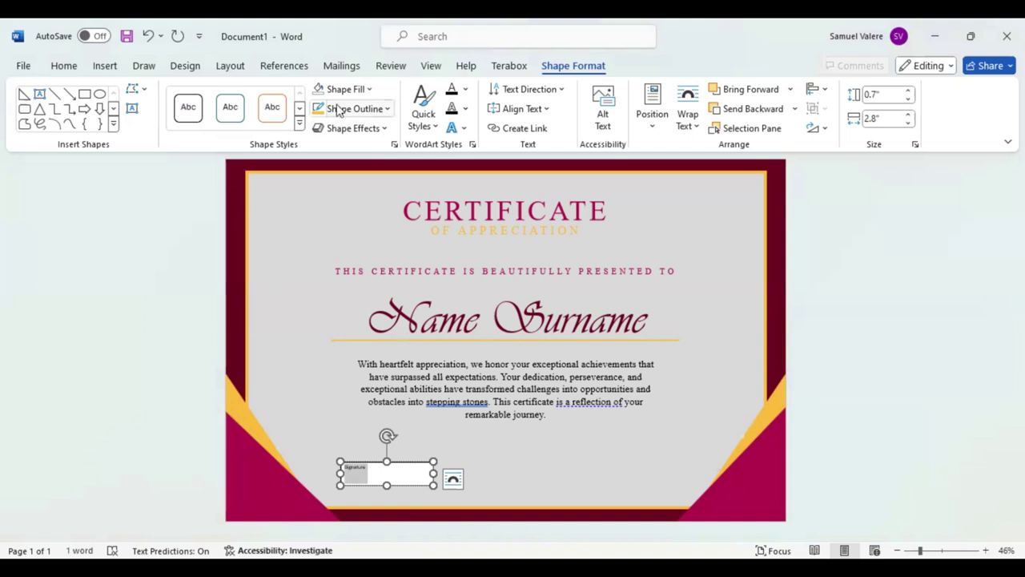
pyautogui.click(68, 68)
pyautogui.click(341, 118)
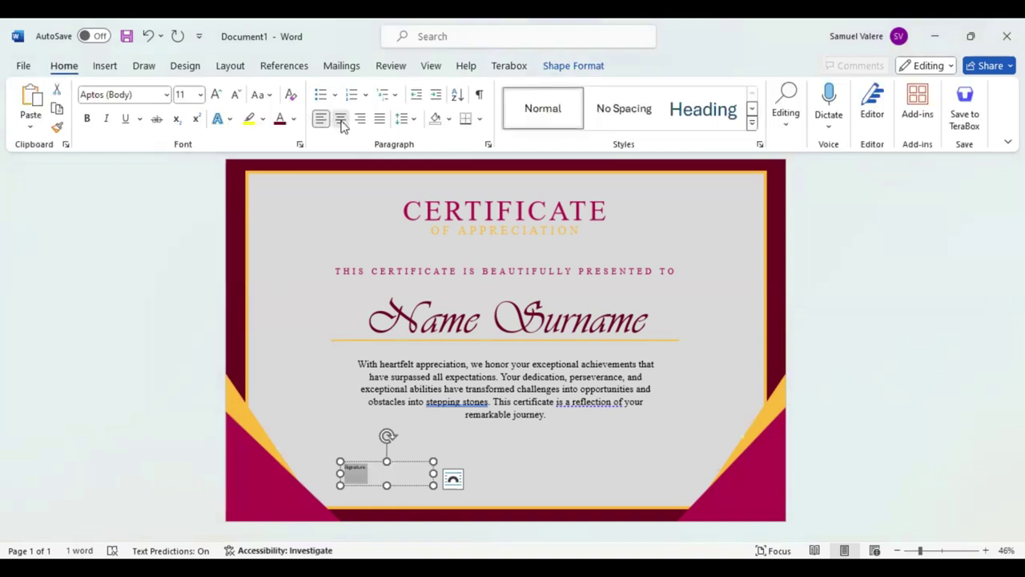
pyautogui.click(136, 94)
pyautogui.write('Times New Roman')
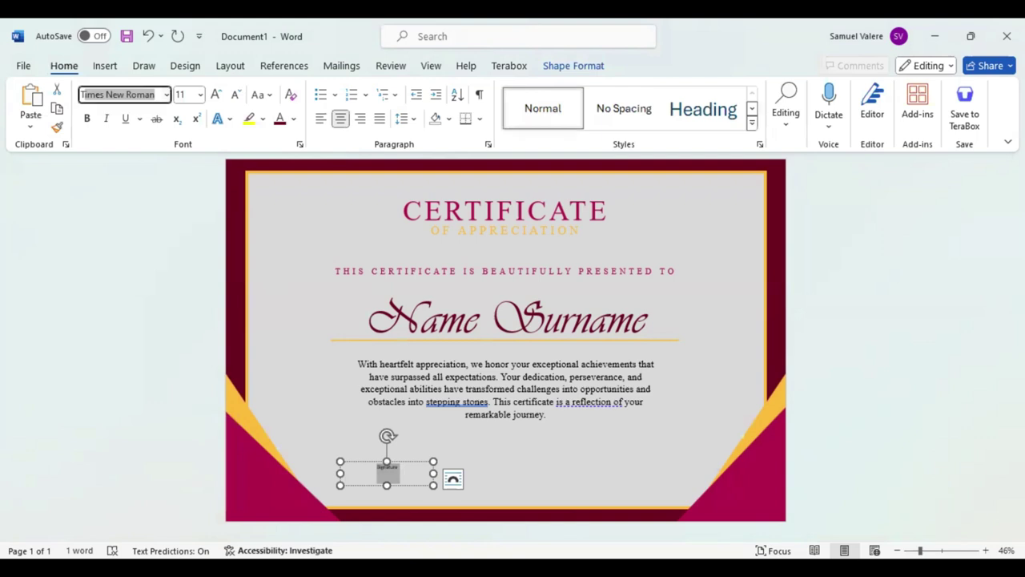
pyautogui.press('Return')
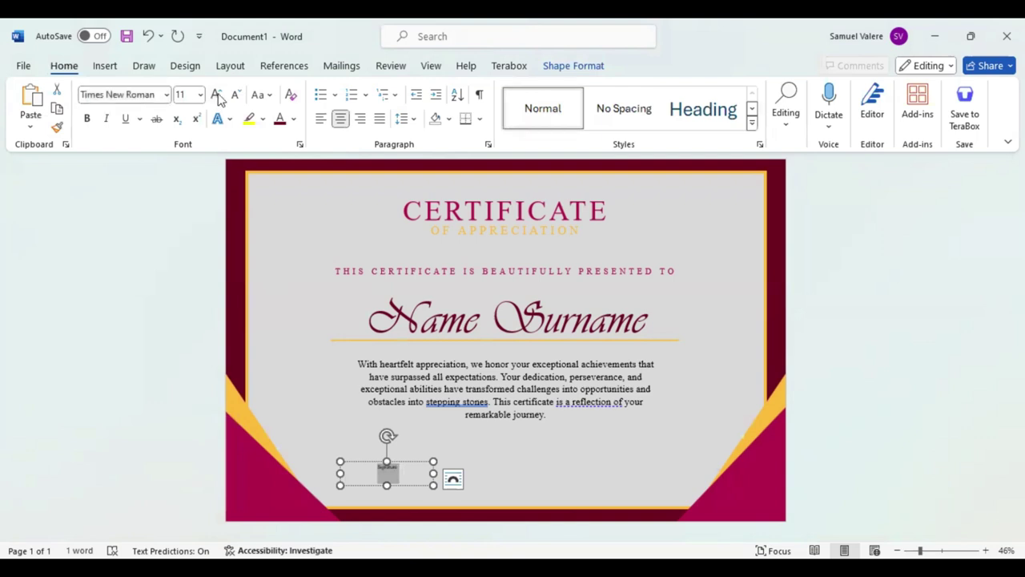
# Step: Change the label to uppercase SIGNATURE and adjust its font size
pyautogui.click(217, 94)
pyautogui.click(217, 94)
pyautogui.click(217, 95)
pyautogui.click(216, 95)
pyautogui.click(216, 95)
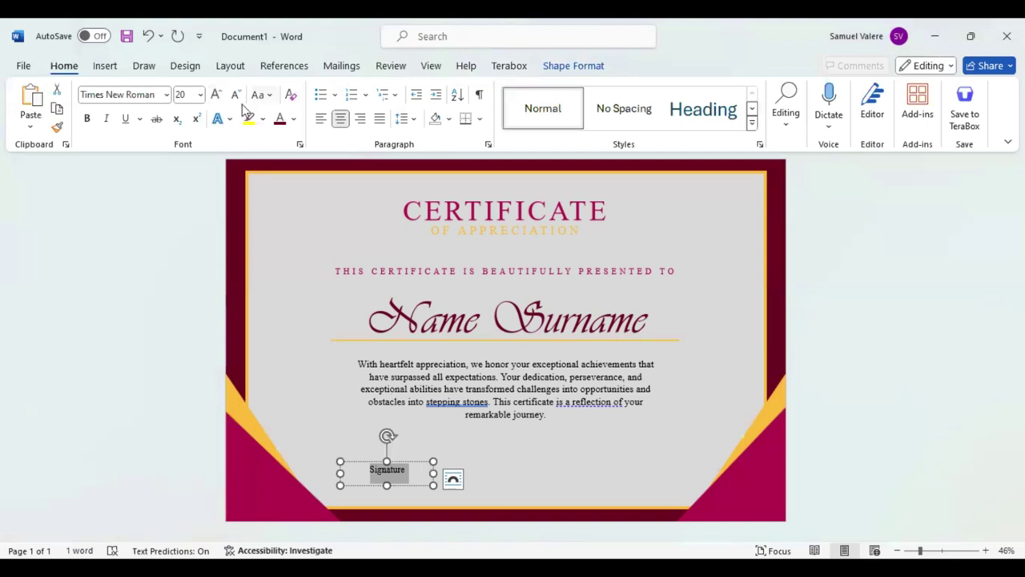
pyautogui.hotkey('shift', 'F3')
pyautogui.click(234, 96)
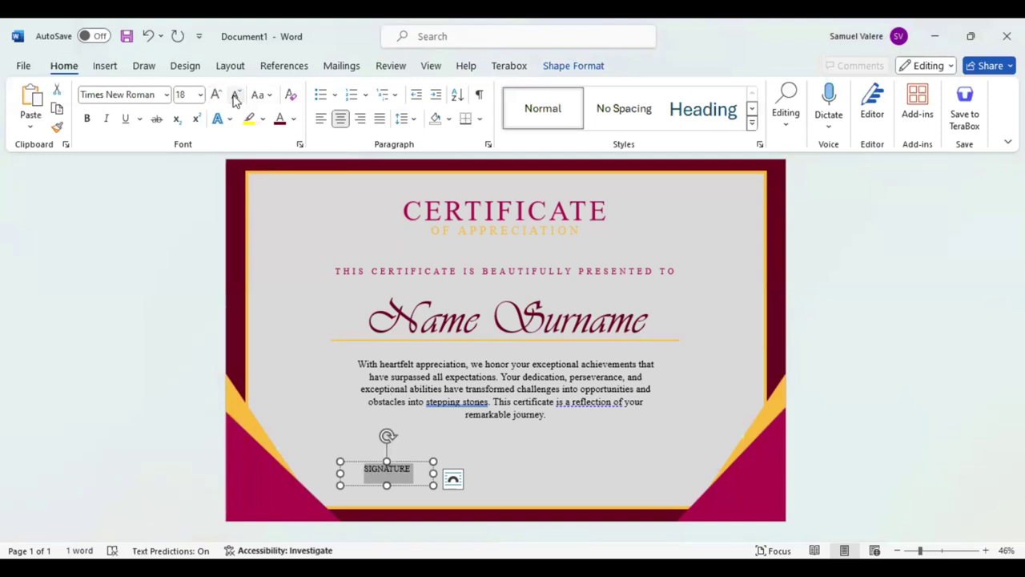
pyautogui.click(234, 96)
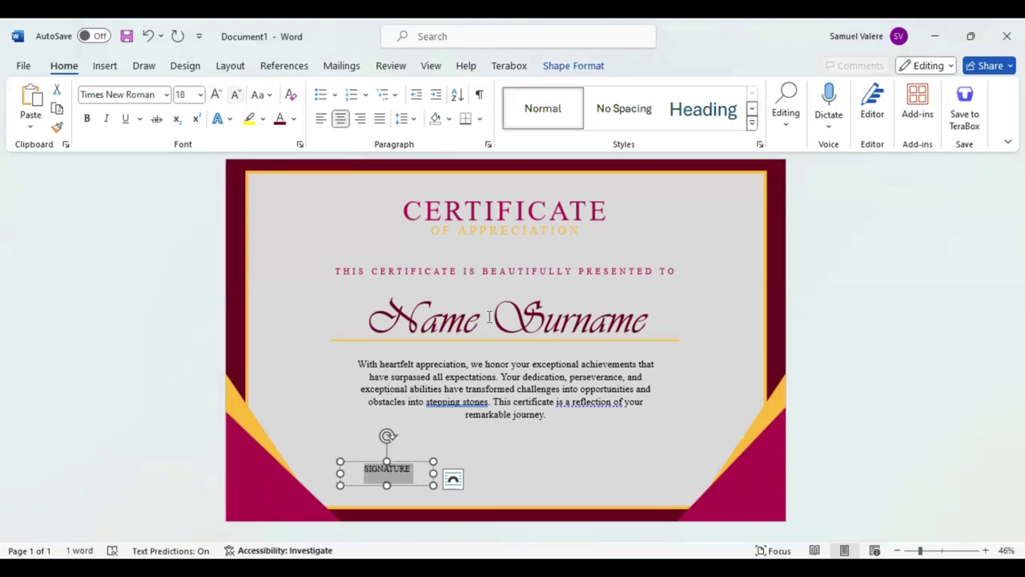
pyautogui.click(387, 480)
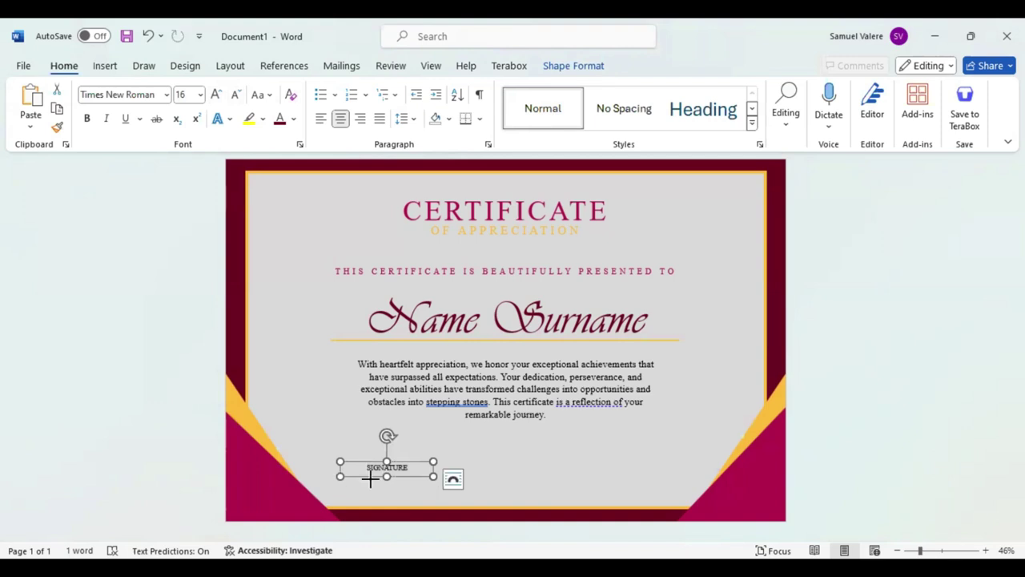
# Step: Narrow the SIGNATURE box, make it bold, and nudge it slightly right
pyautogui.moveTo(340, 478)
pyautogui.mouseDown()
pyautogui.moveTo(371, 477)
pyautogui.moveTo(364, 488)
pyautogui.mouseUp()
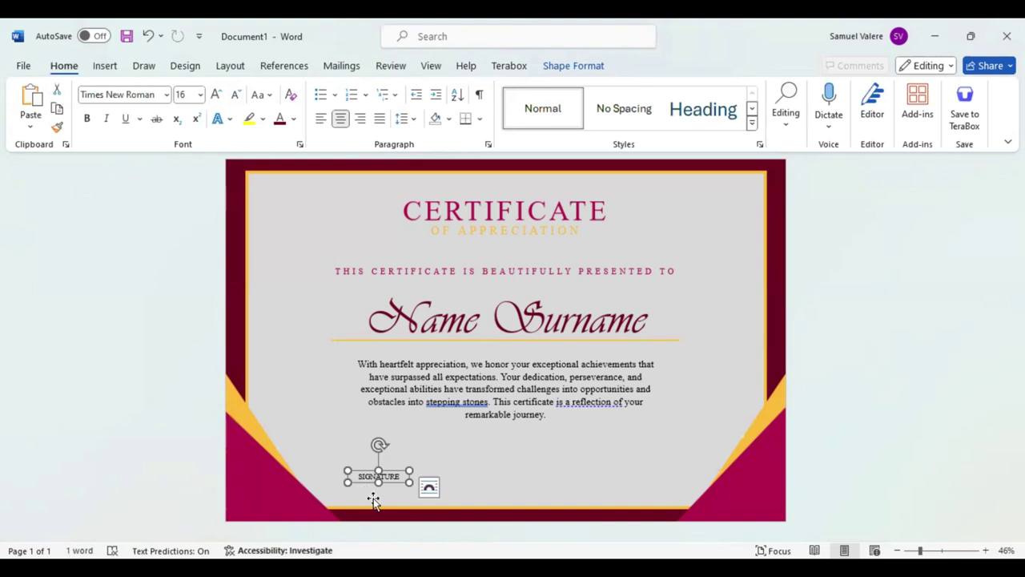
pyautogui.hotkey('ctrl', 'b')
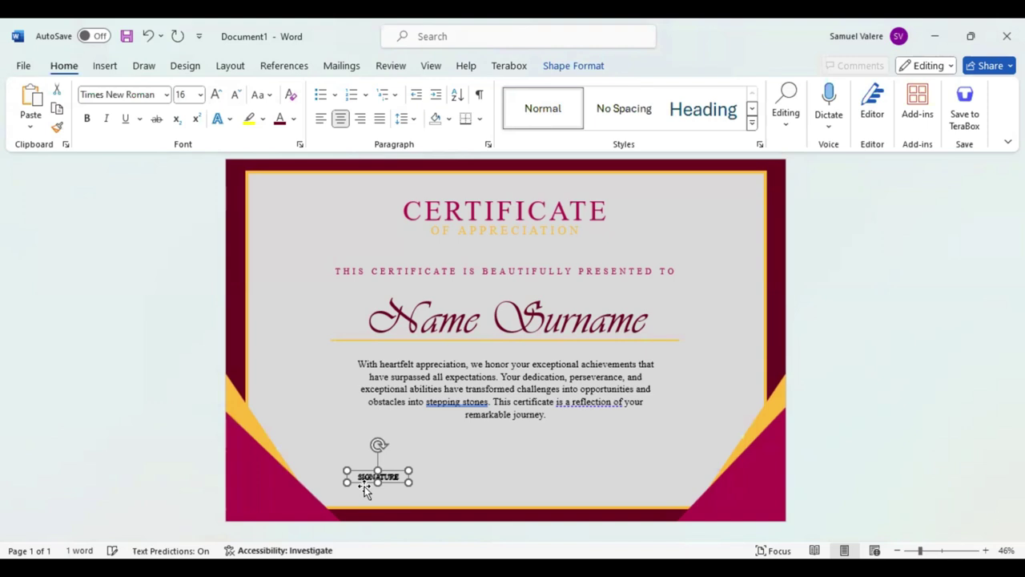
pyautogui.moveTo(365, 490); pyautogui.dragTo(366, 490)
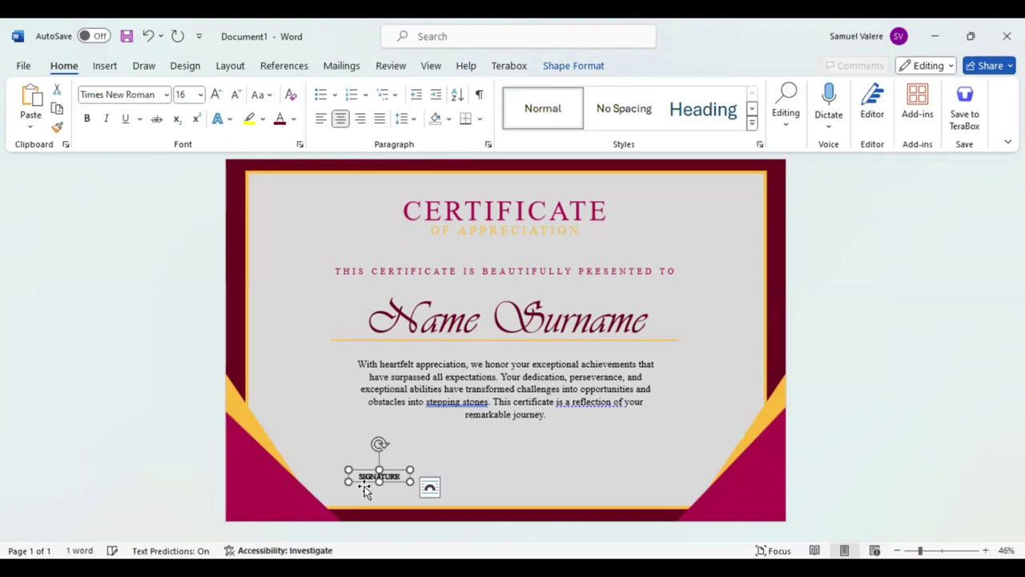
# Step: Paste a copy of the SIGNATURE label and shift it to the right
pyautogui.hotkey('ctrl', 'v')
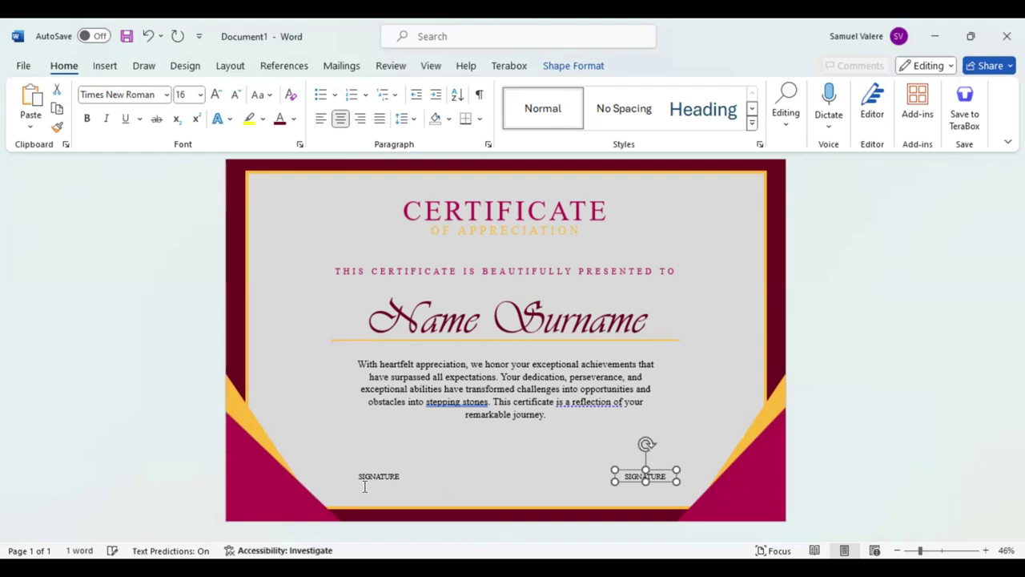
pyautogui.press('Right')
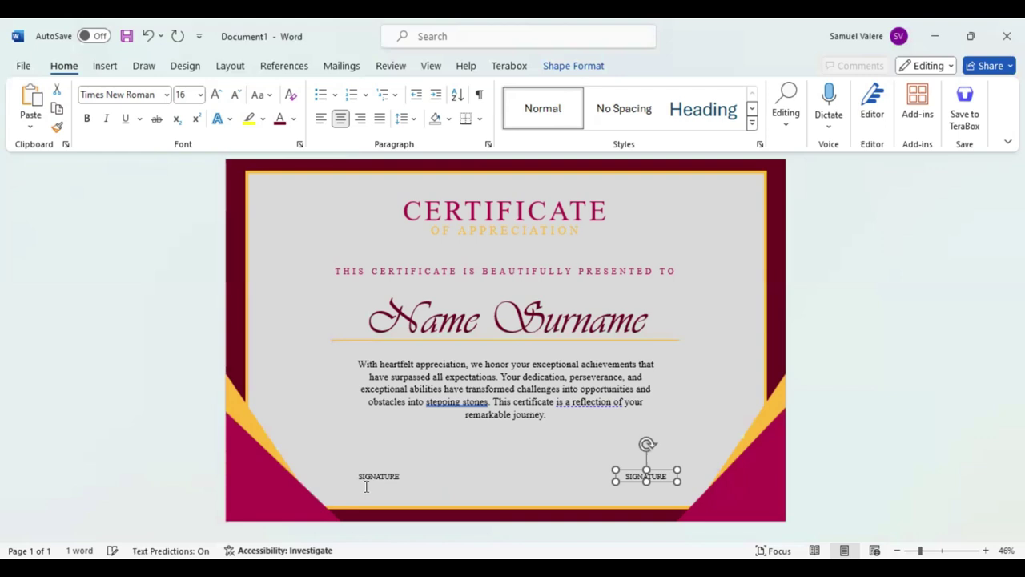
pyautogui.press('Right')
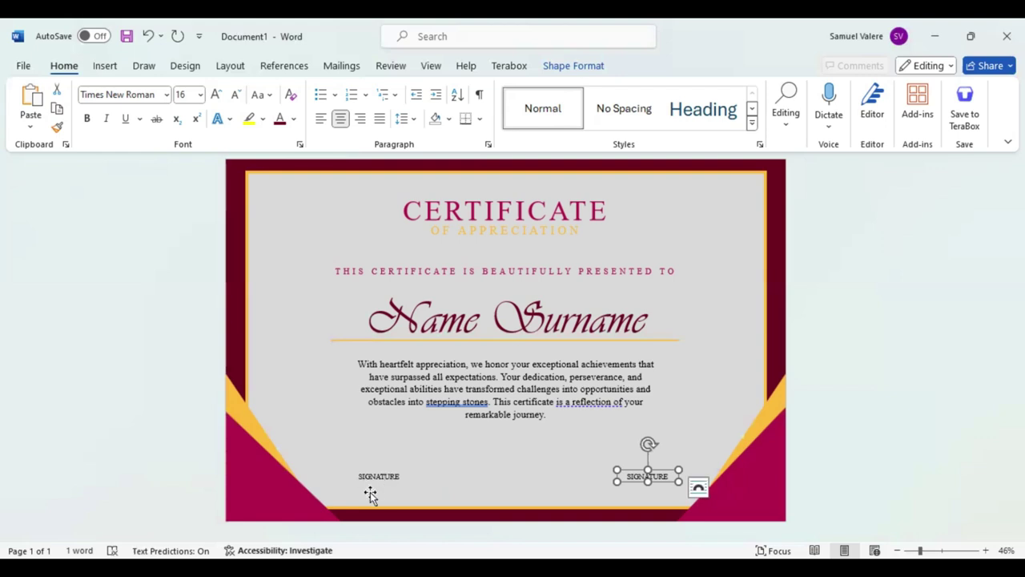
# Step: Select both SIGNATURE labels and centre them about the page middle, slightly lower
pyautogui.keyDown('shift'); pyautogui.click(370, 492); pyautogui.keyUp('shift')
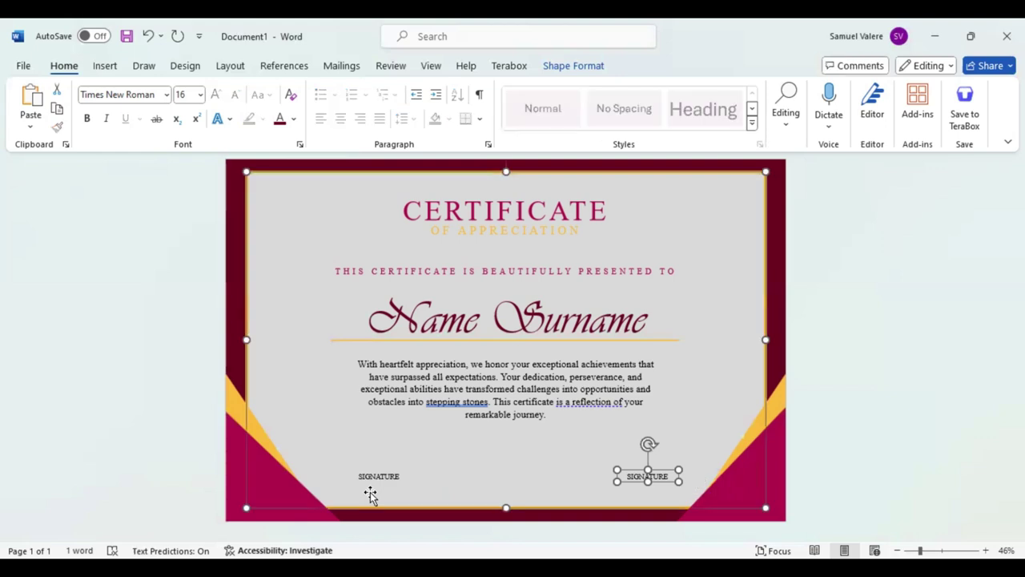
pyautogui.keyDown('shift'); pyautogui.click(367, 490); pyautogui.keyUp('shift')
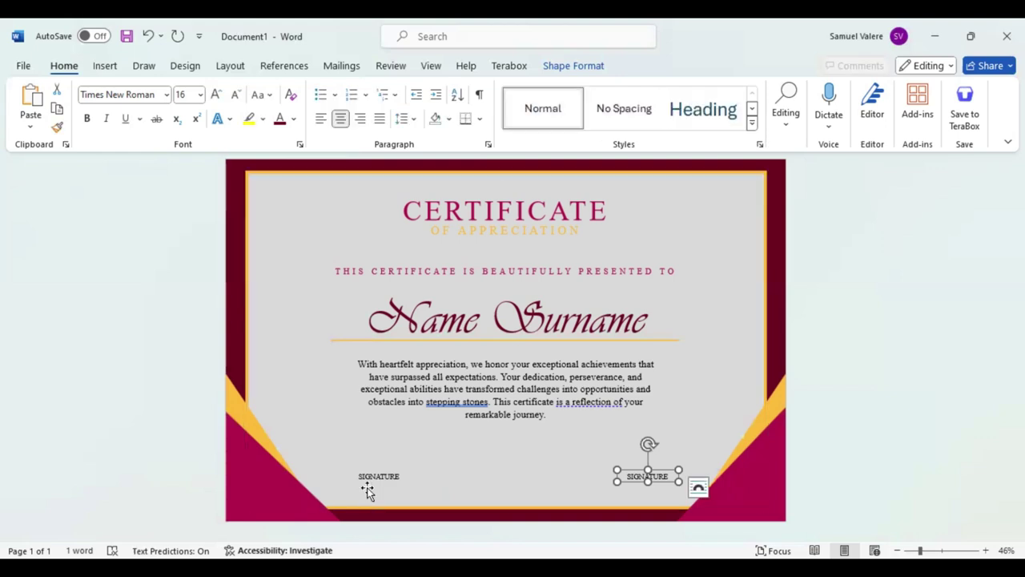
pyautogui.keyDown('shift'); pyautogui.click(367, 489); pyautogui.keyUp('shift')
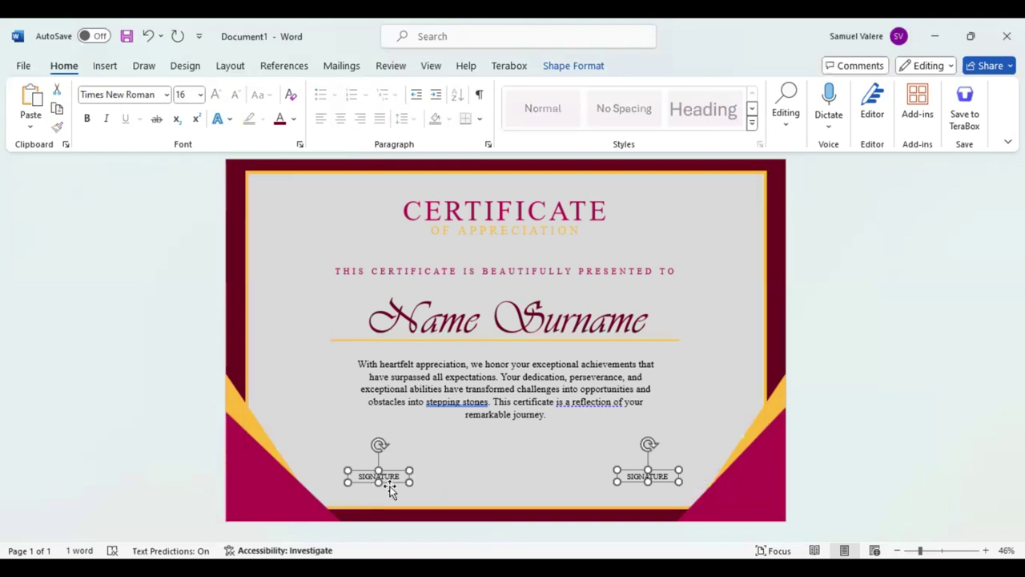
pyautogui.moveTo(390, 490); pyautogui.dragTo(372, 486)
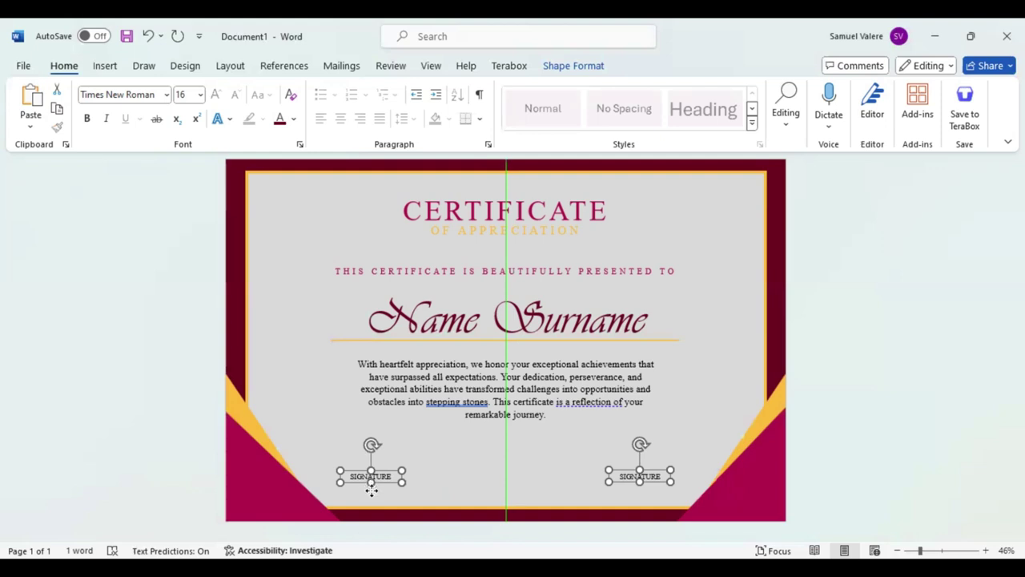
pyautogui.moveTo(372, 486); pyautogui.dragTo(372, 494)
pyautogui.moveTo(371, 496); pyautogui.dragTo(370, 497)
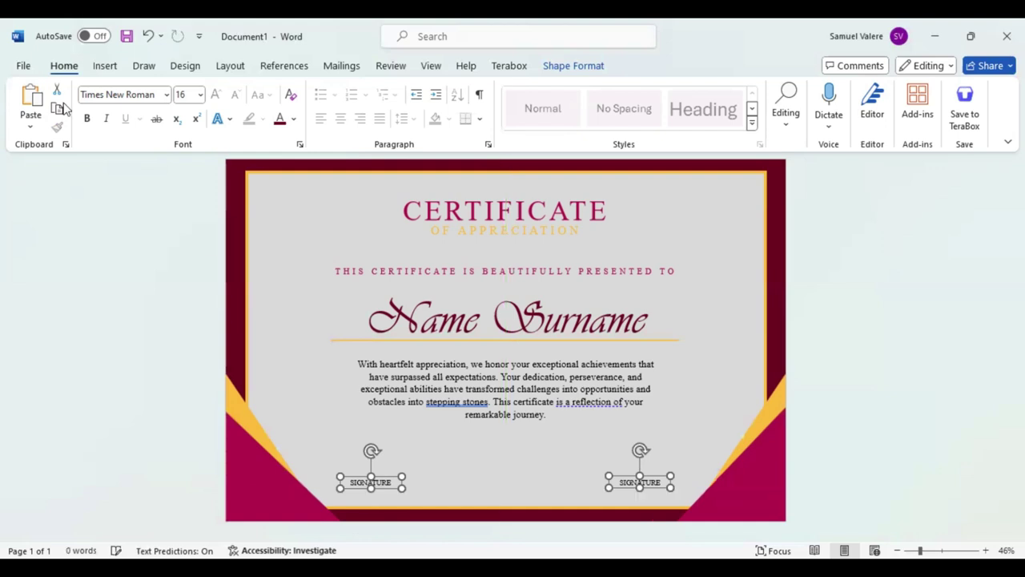
pyautogui.hotkey('alt', 'n')
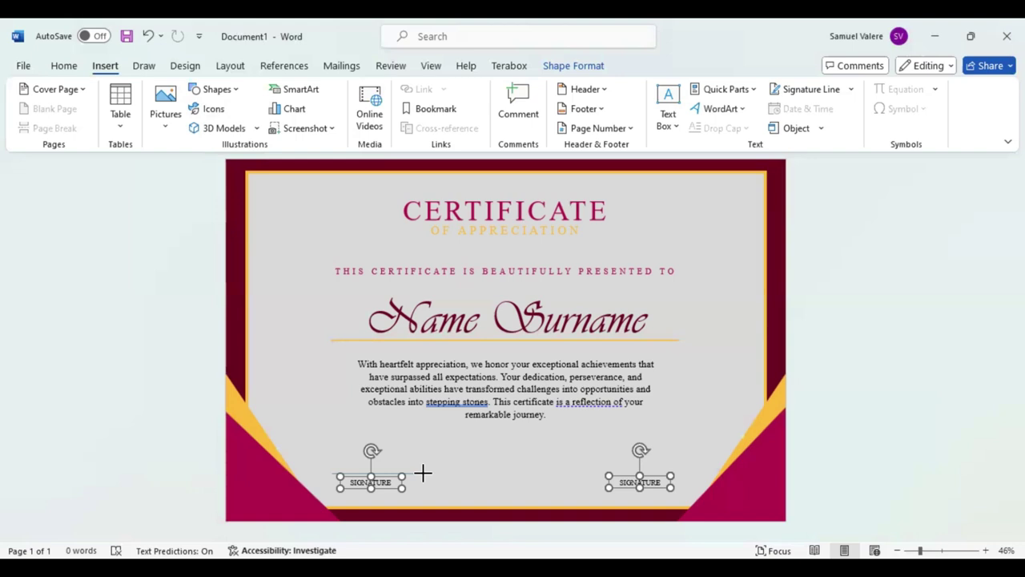
# Step: Draw a thick dark signature line above the left SIGNATURE label
pyautogui.moveTo(332, 466); pyautogui.dragTo(424, 466)
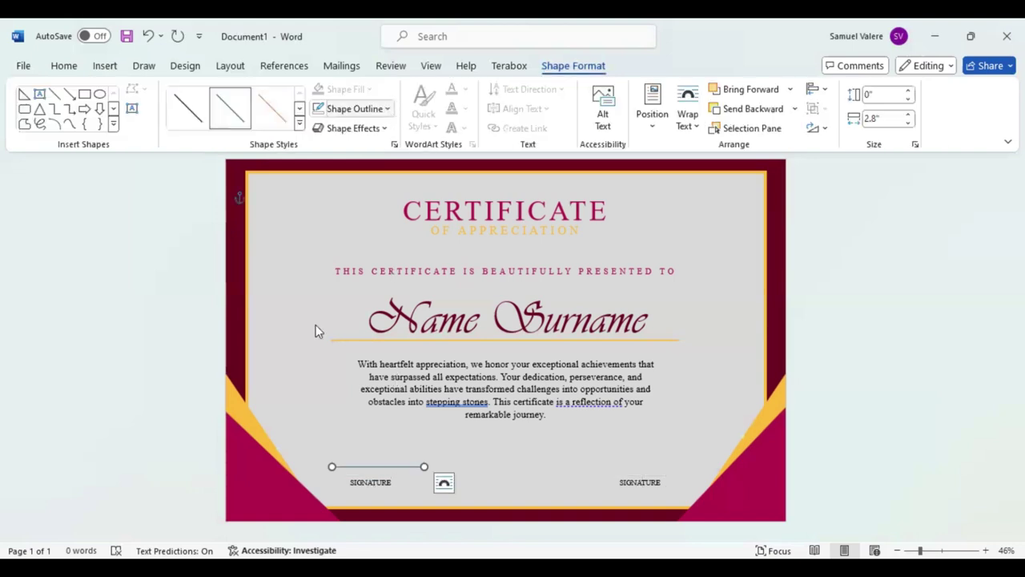
pyautogui.press('Down')
pyautogui.press('Down')
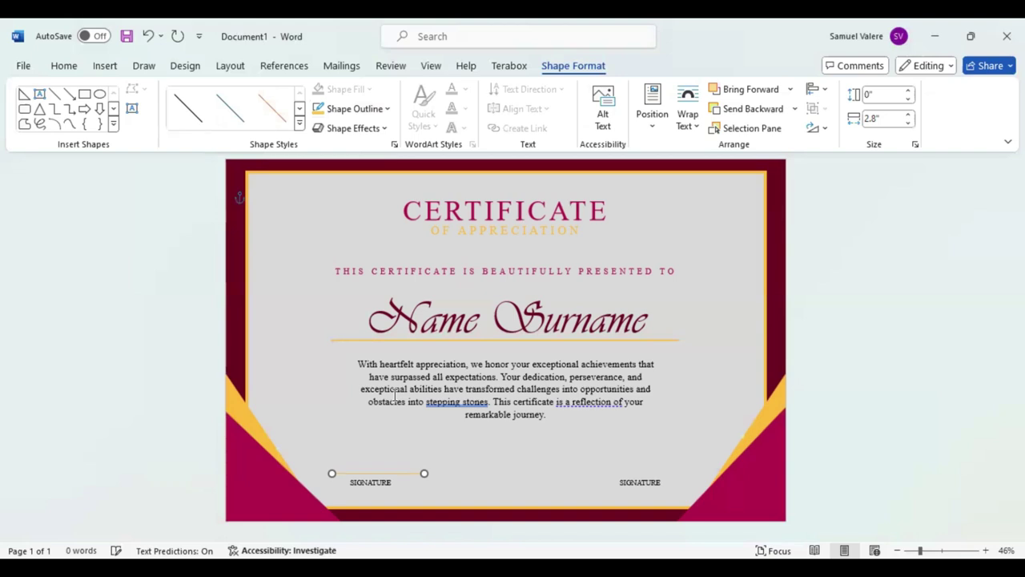
pyautogui.press('Down')
pyautogui.press('Left')
pyautogui.press('Left')
pyautogui.press('Left')
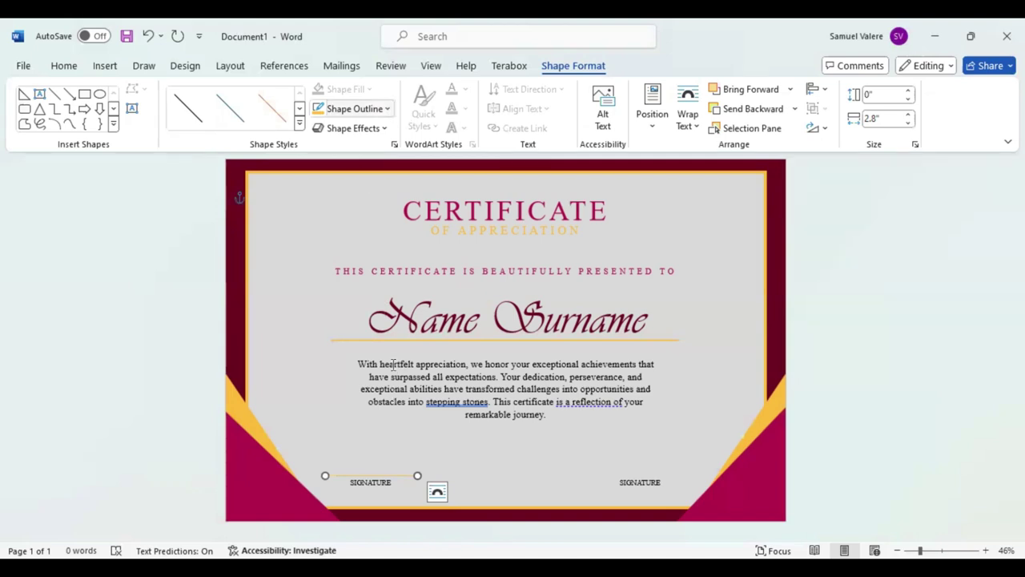
pyautogui.hotkey('ctrl', 'z')
pyautogui.press('Up')
pyautogui.press('Up')
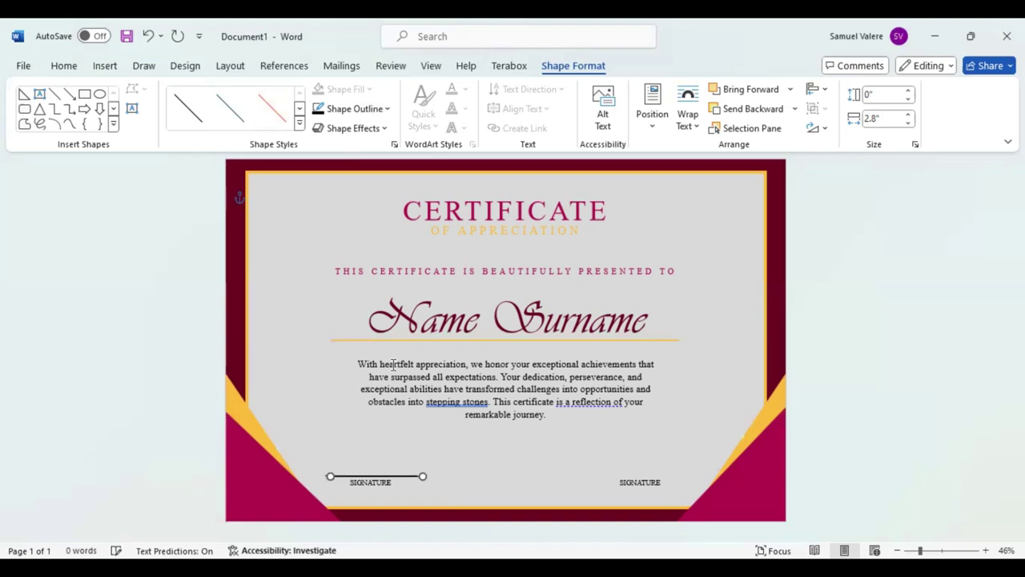
# Step: Duplicate the signature line and place it above the right SIGNATURE label
pyautogui.hotkey('ctrl', 'v')
pyautogui.press('Right')
pyautogui.press('Right')
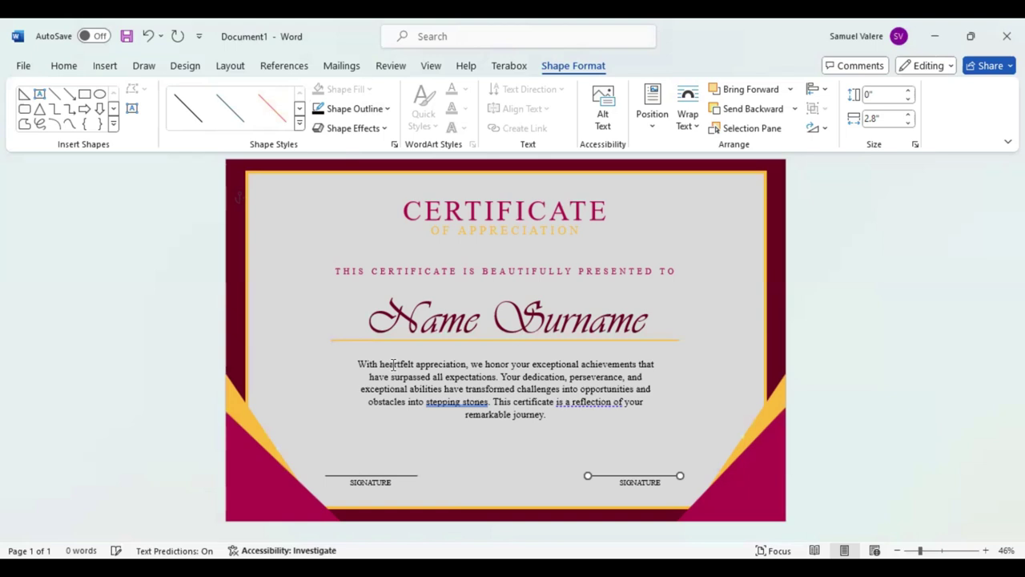
pyautogui.press('Right')
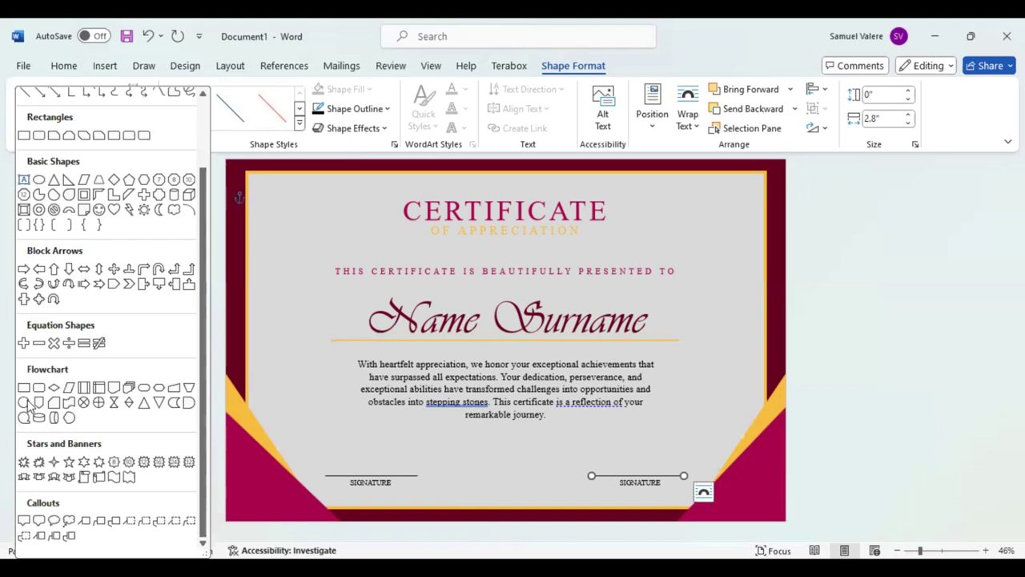
# Step: Draw a crimson circle at the upper right and give it a raised 3-D bevel
pyautogui.click(27, 402)
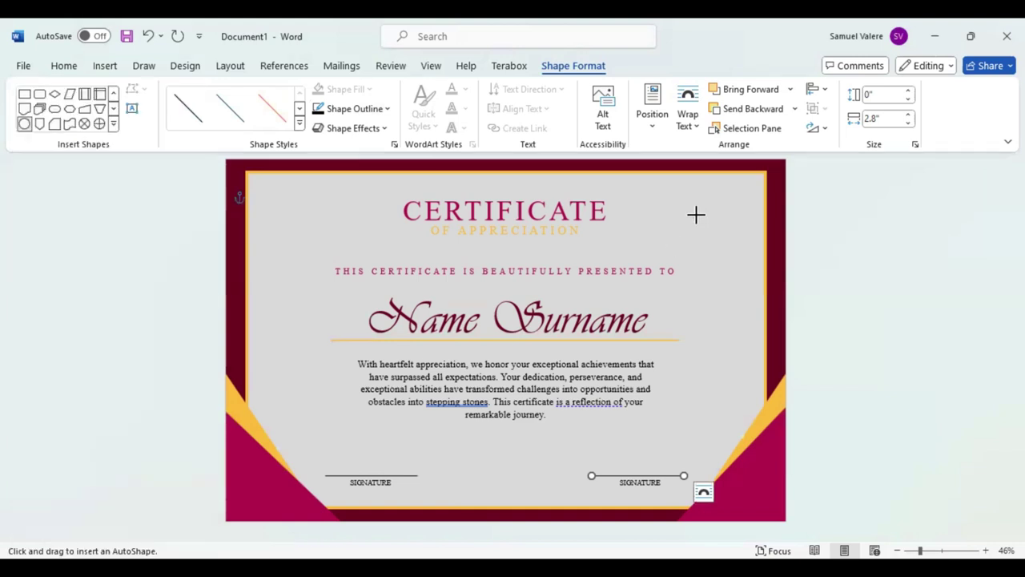
pyautogui.moveTo(697, 217)
pyautogui.mouseDown()
pyautogui.moveTo(734, 253)
pyautogui.moveTo(741, 282)
pyautogui.moveTo(711, 241)
pyautogui.mouseUp()
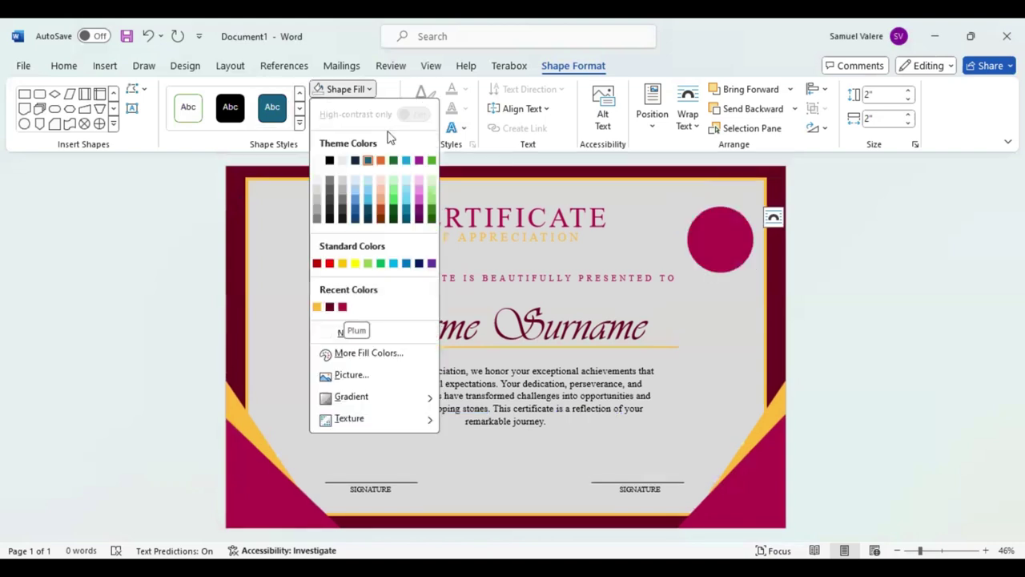
pyautogui.press('Escape')
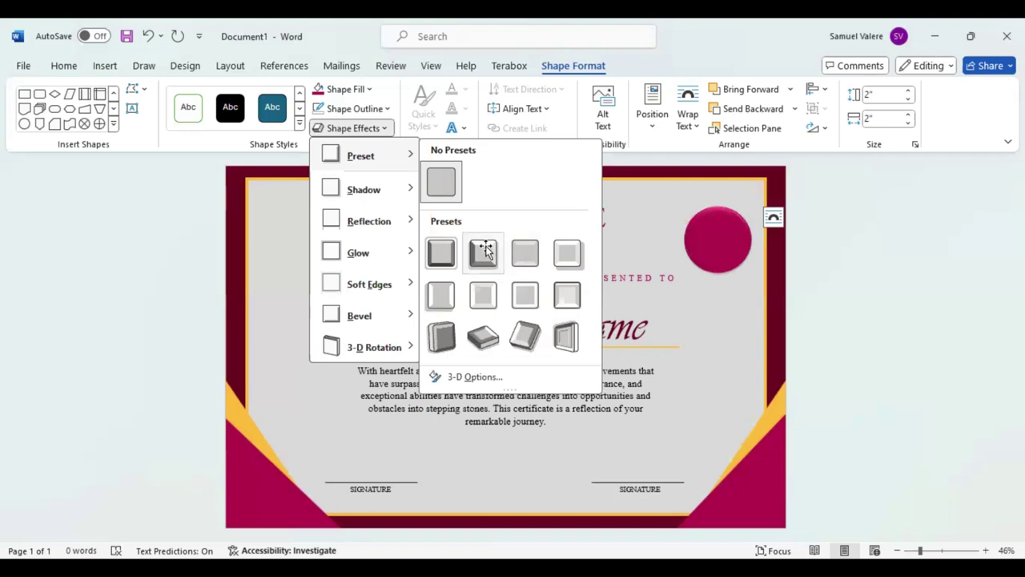
pyautogui.click(681, 270)
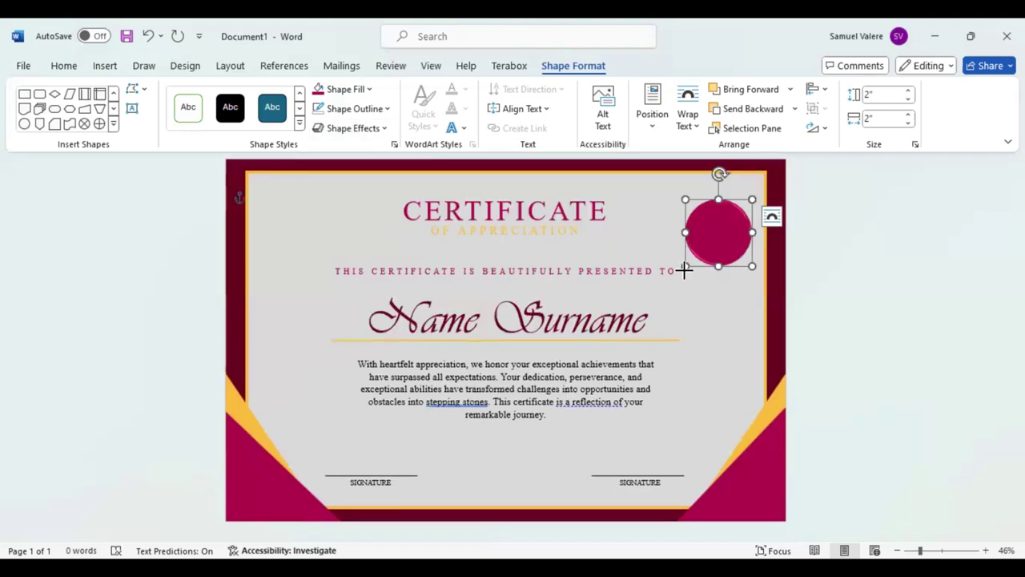
# Step: Resize the seal to 1.78 × 1.78 inches and nudge it slightly left
pyautogui.moveTo(680, 275); pyautogui.dragTo(682, 269)
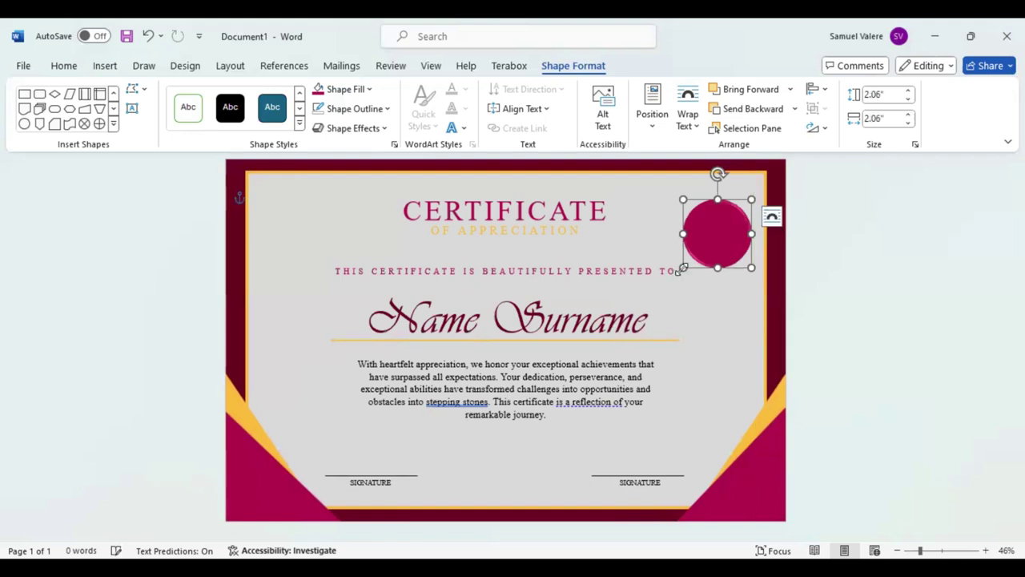
pyautogui.hotkey('ctrl', 'z')
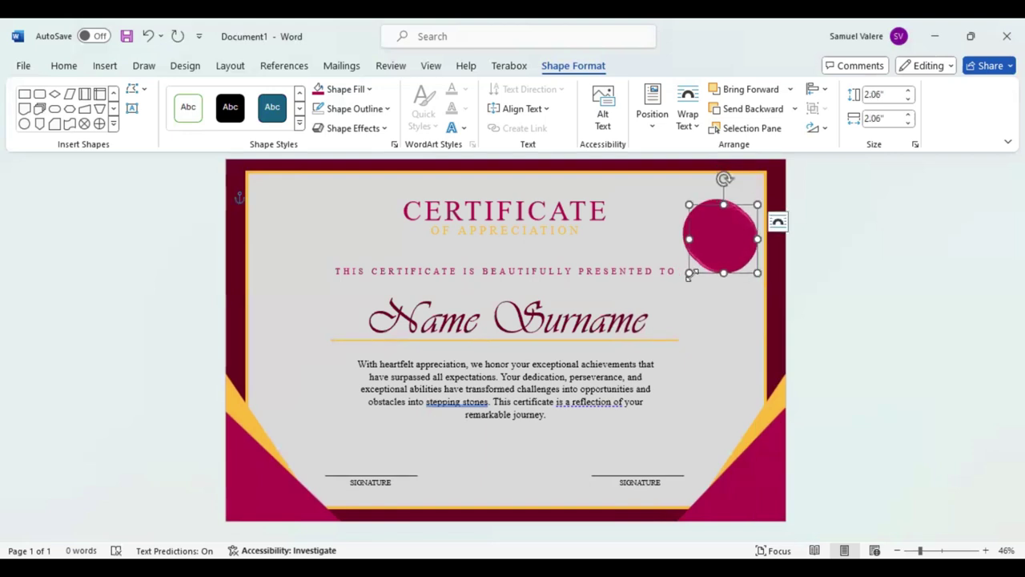
pyautogui.moveTo(689, 274); pyautogui.dragTo(713, 251)
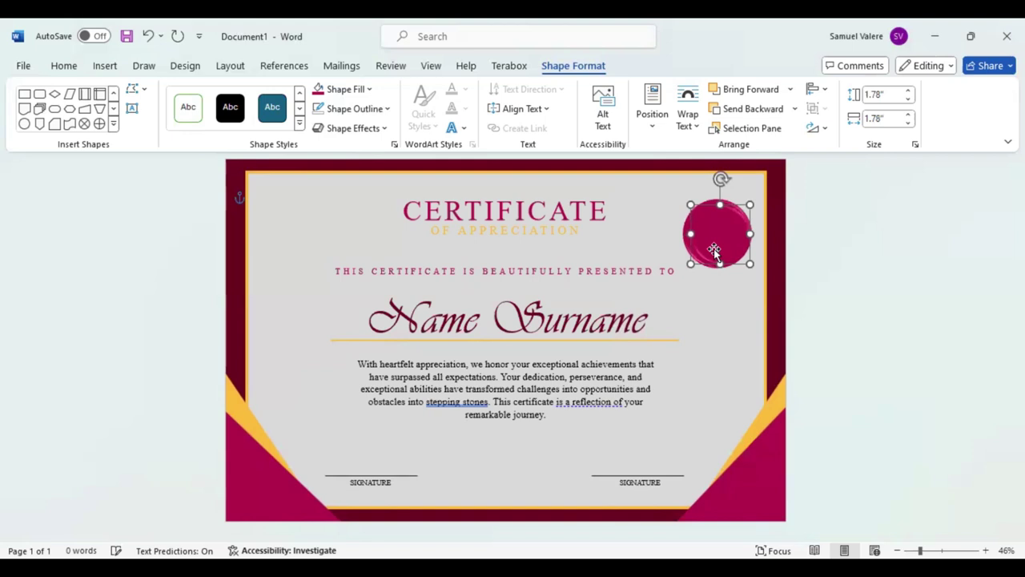
pyautogui.moveTo(713, 251); pyautogui.dragTo(712, 251)
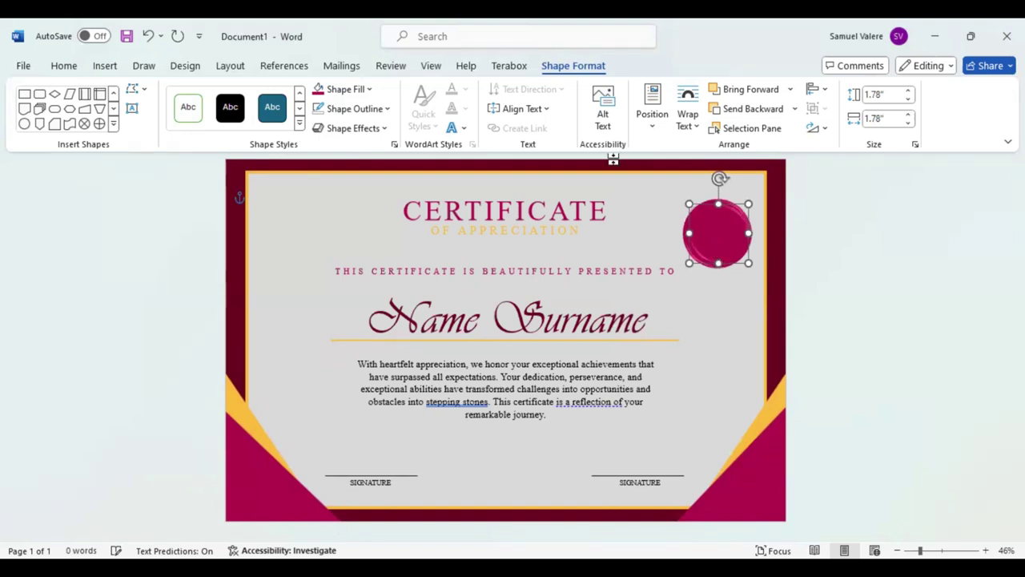